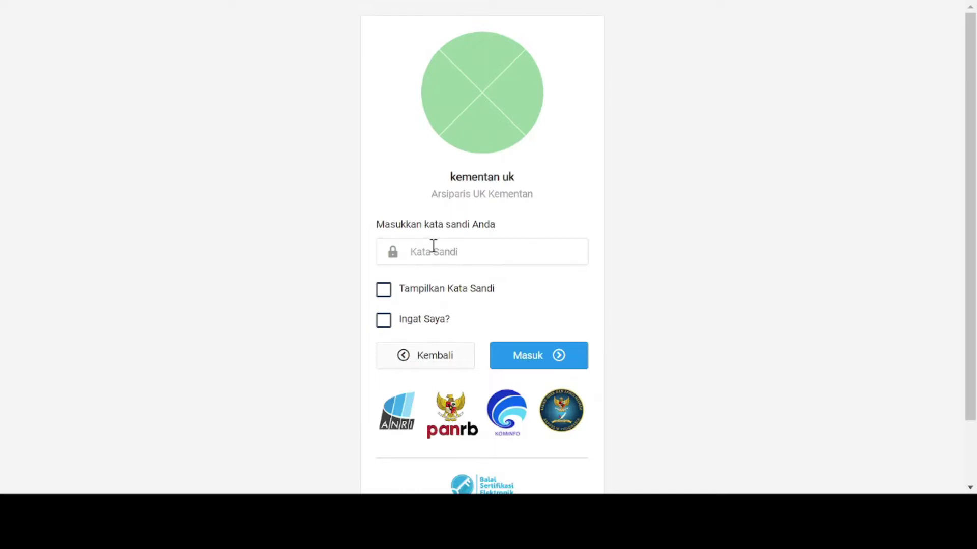
Step: Enter the account password and log in to the Unit Kearsipan account
text(k)
click(540, 357)
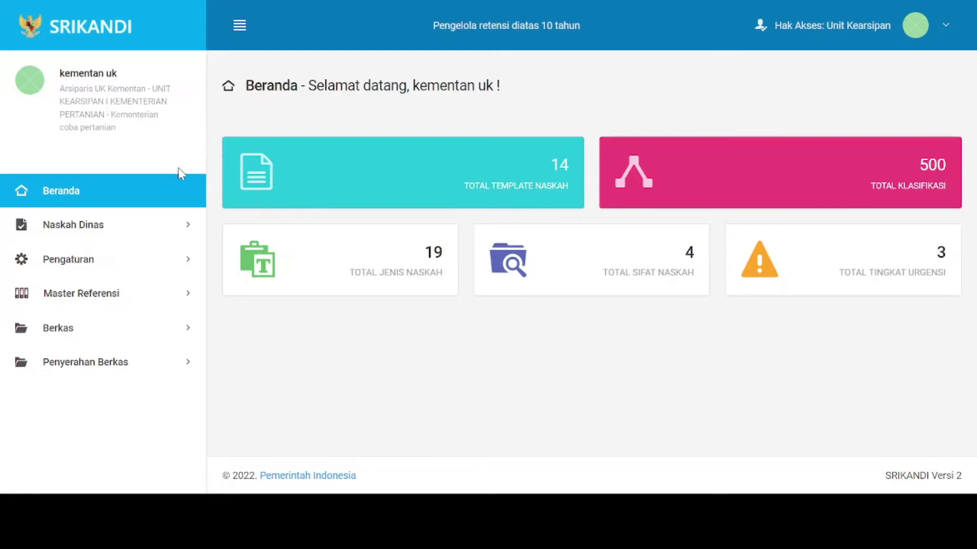
Step: Examine the submenus of Naskah Dinas, Pengaturan, Master Referensi, Berkas and Penyerahan Berkas
click(114, 227)
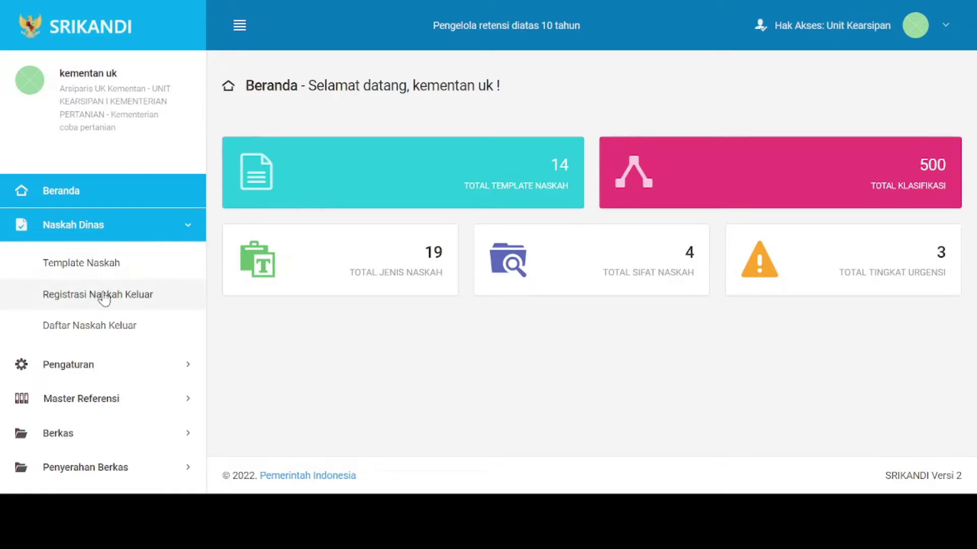
click(89, 366)
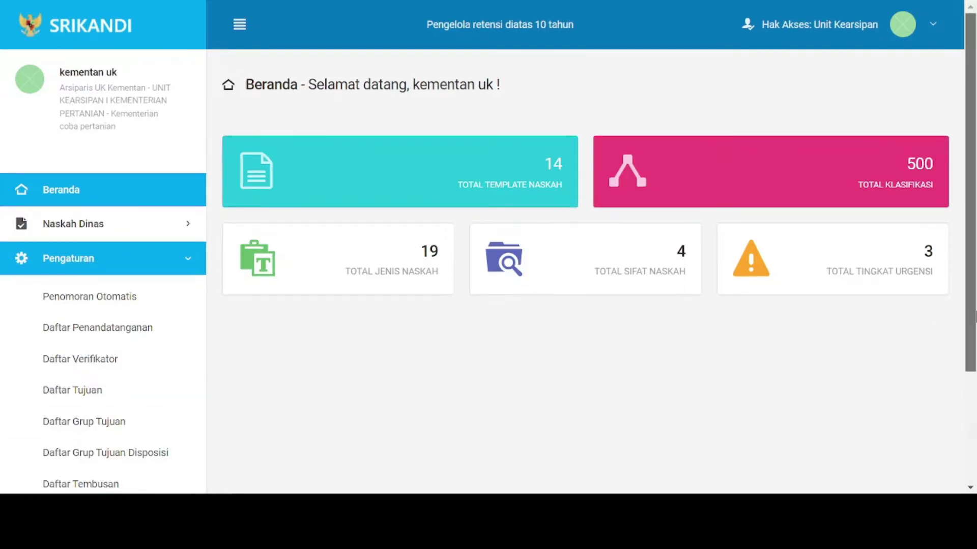
scroll(974, 313, down, 3)
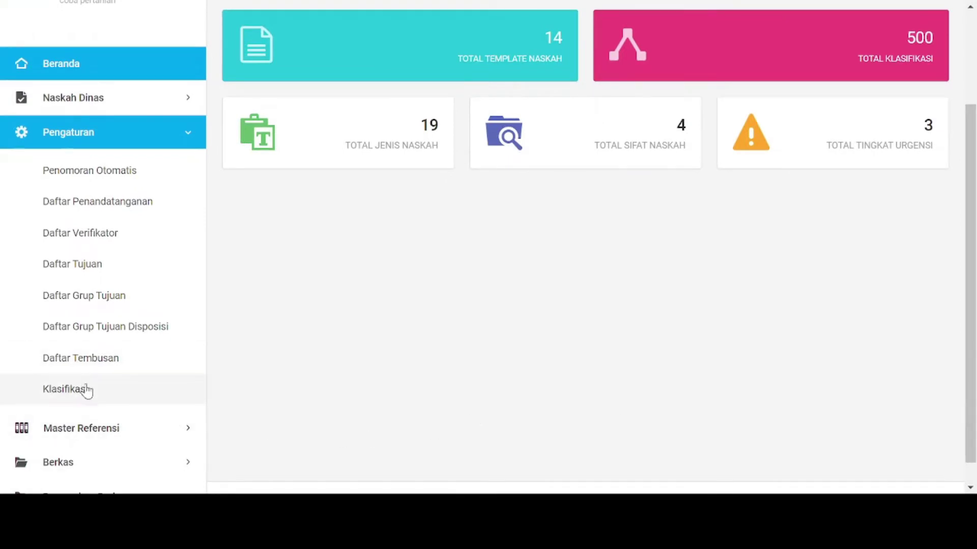
click(114, 432)
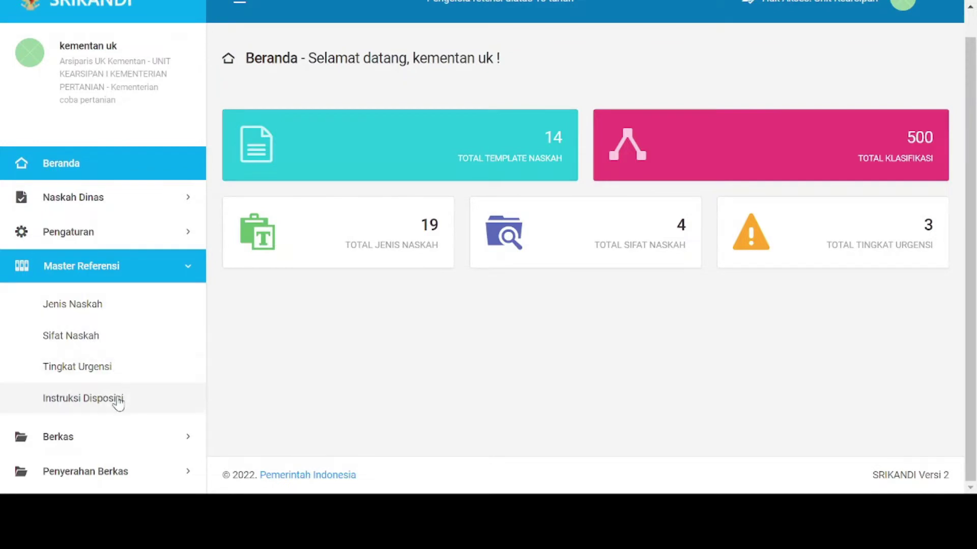
click(121, 437)
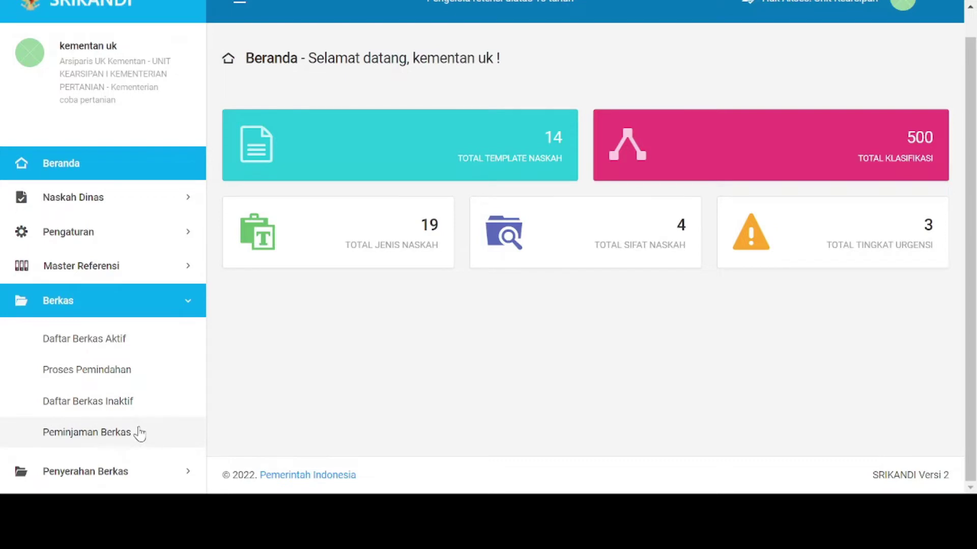
click(173, 470)
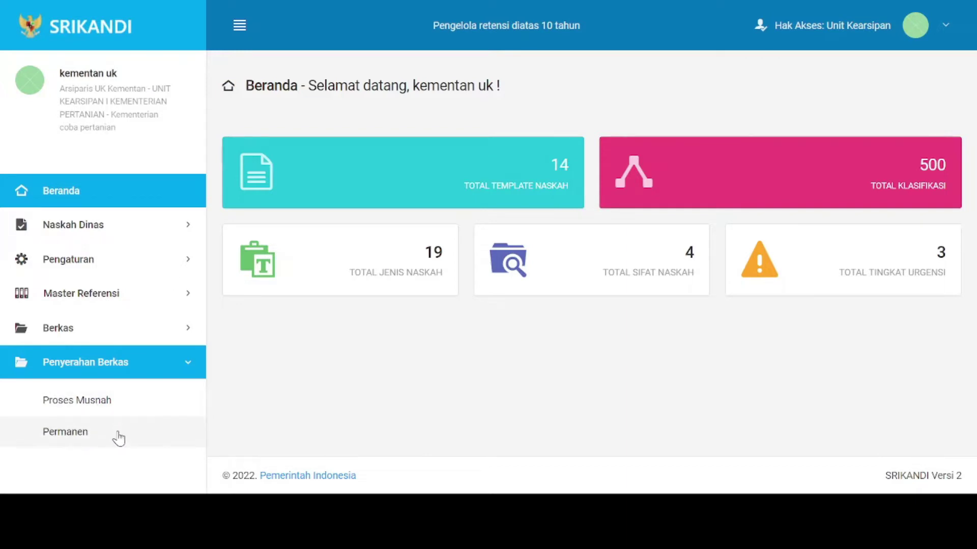
click(187, 363)
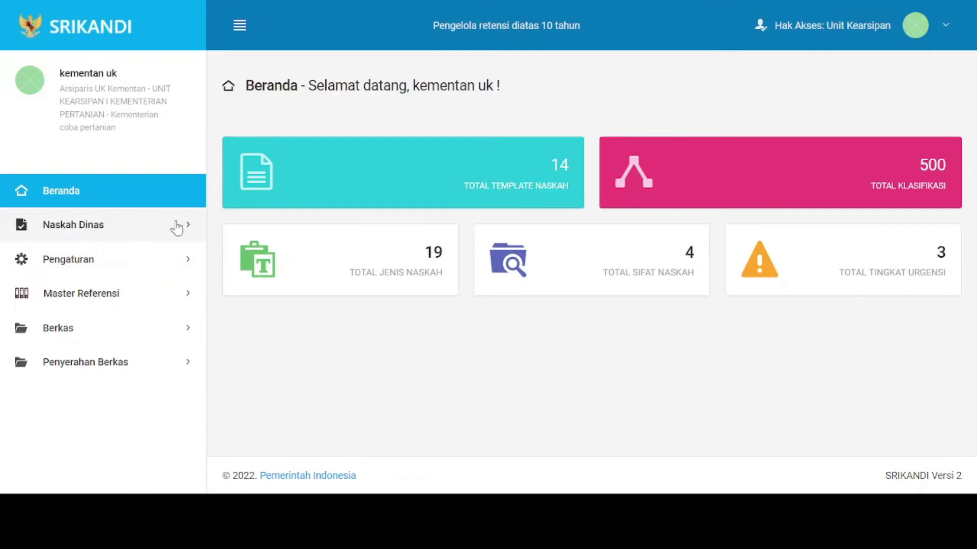
Step: Start a new Template Naskah entry with type SURAT DINAS and attach the file SURAT DINAS SEKJEN.docx
click(121, 229)
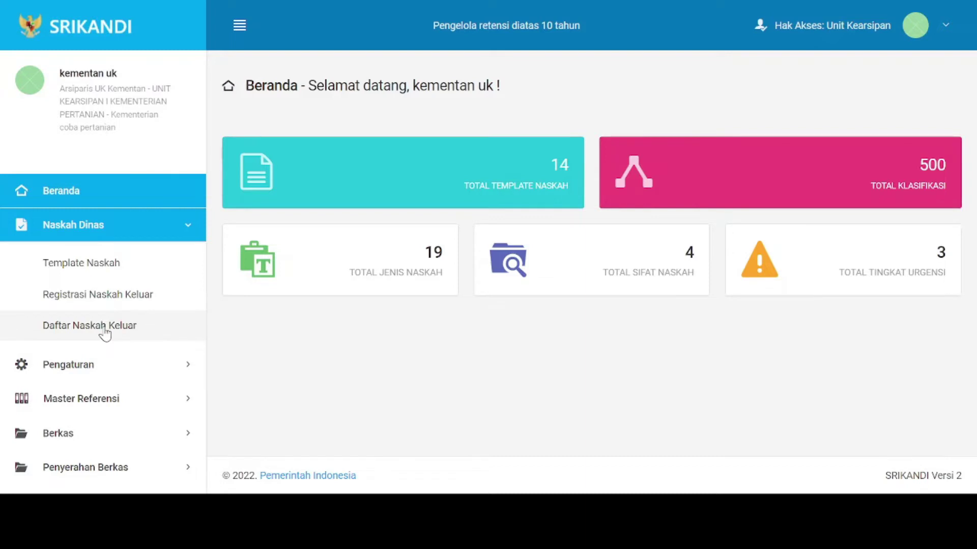
click(96, 266)
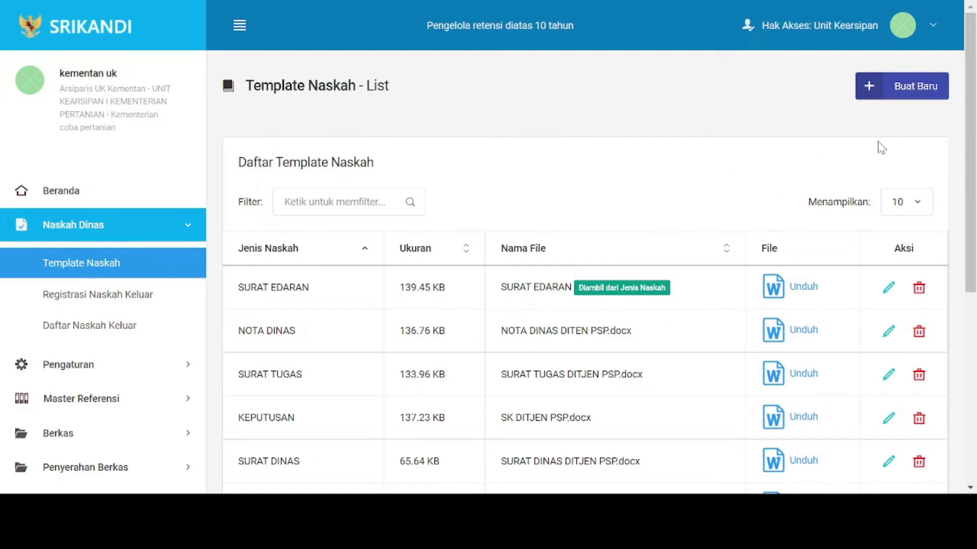
click(873, 91)
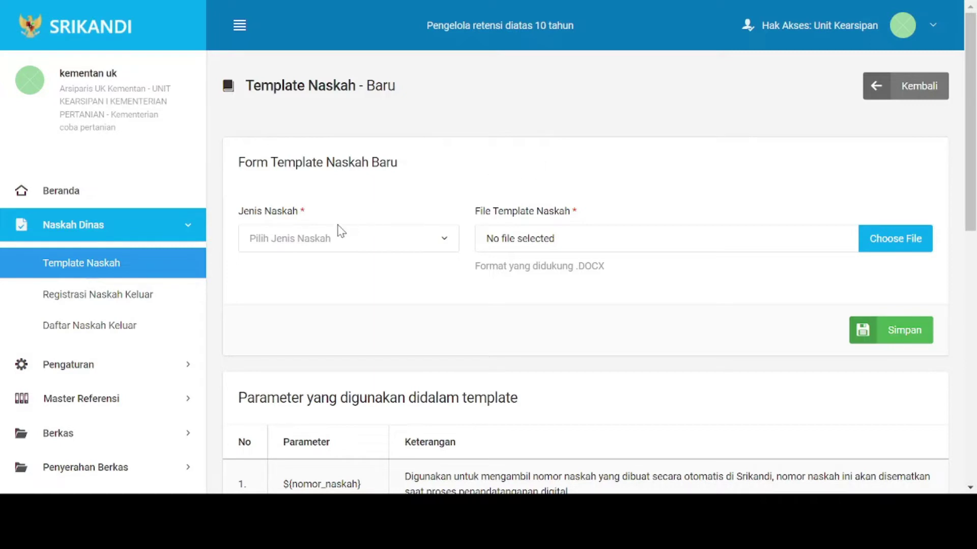
click(313, 247)
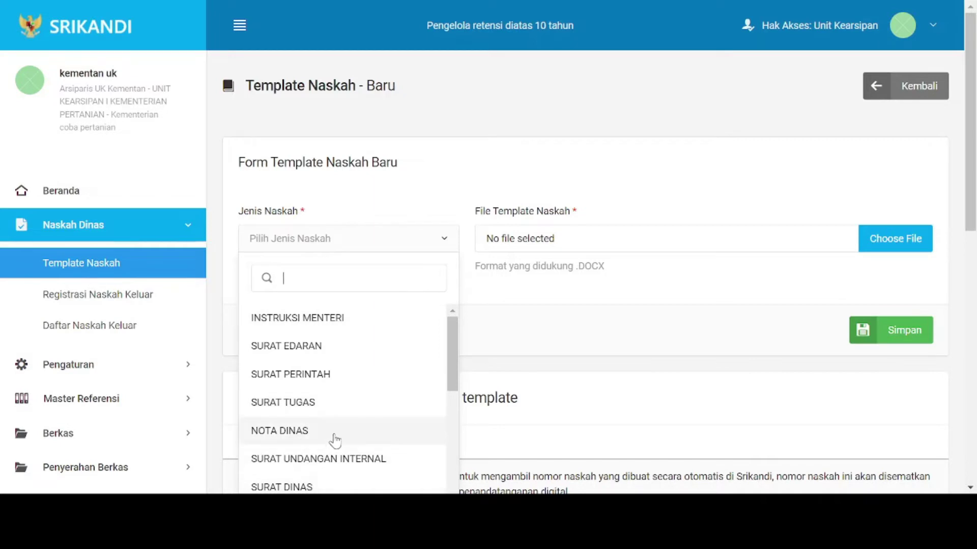
click(332, 484)
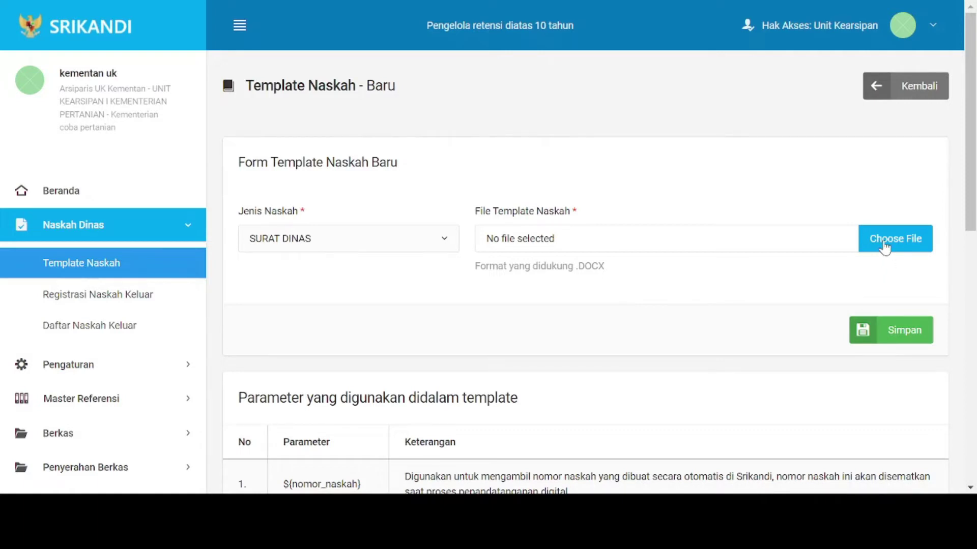
click(885, 244)
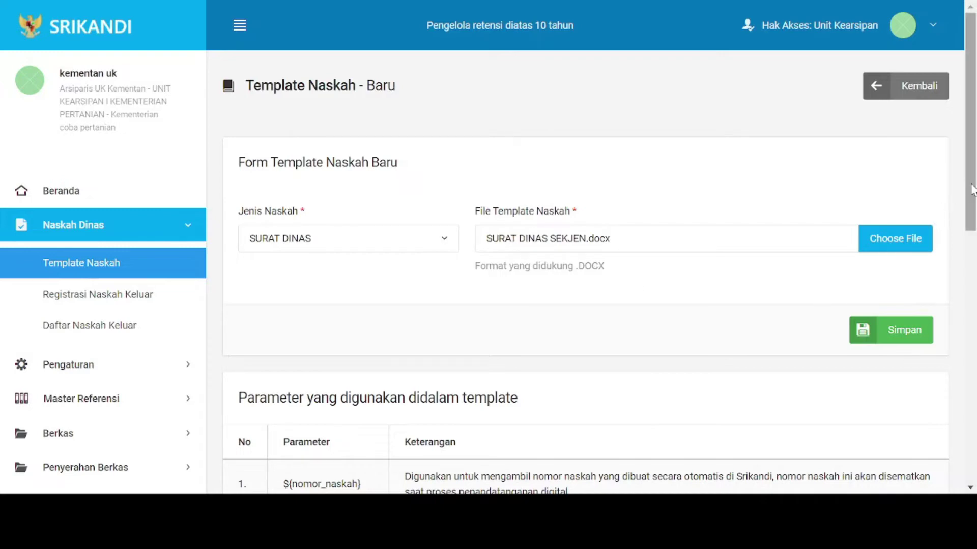
Step: Review the template parameter list on the form and the matching placeholders in the letter template in Word
drag(971, 189, 974, 352)
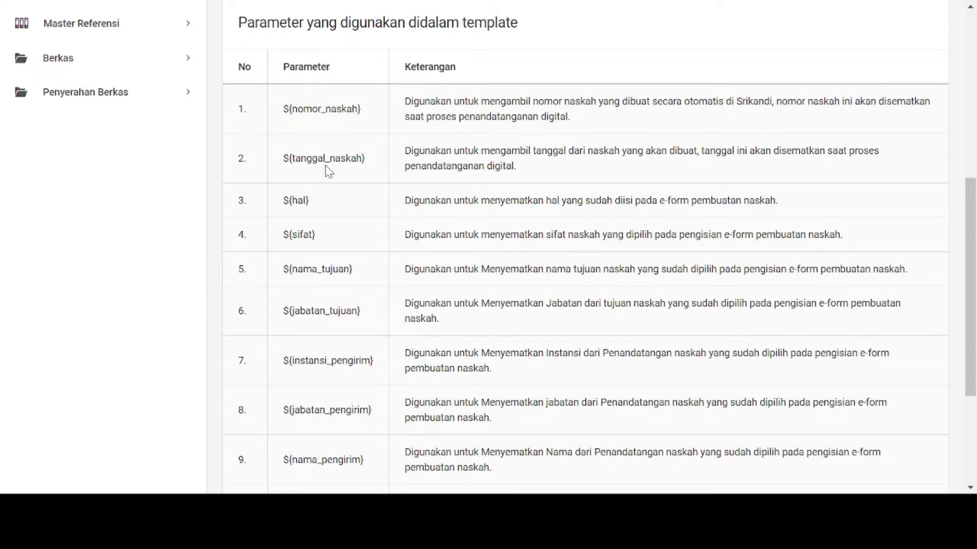
scroll(270, 87, down, 2)
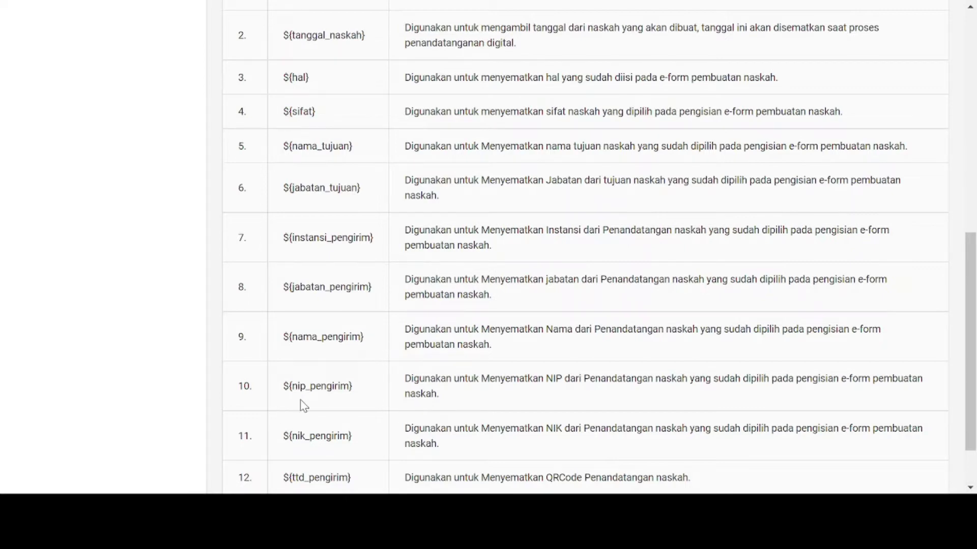
drag(969, 360, 967, 410)
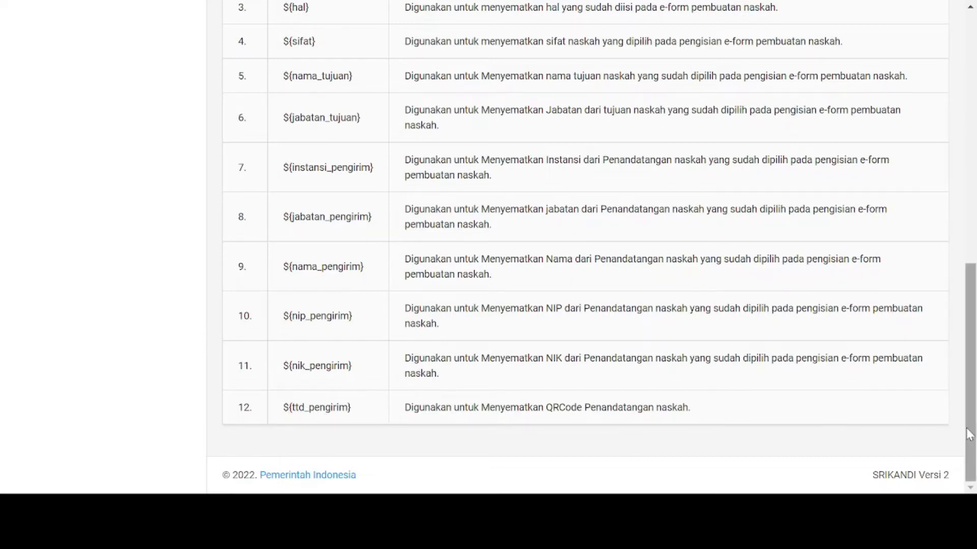
drag(969, 434, 950, 46)
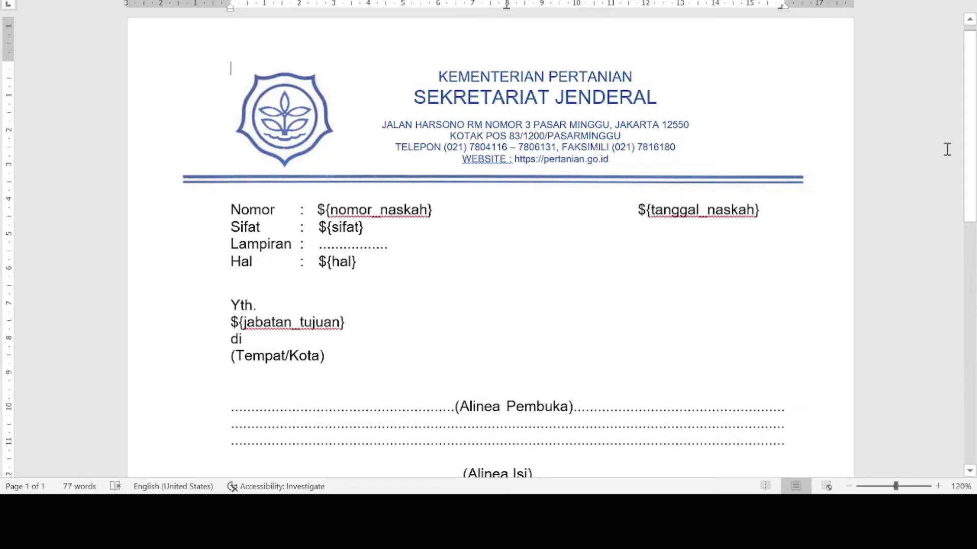
drag(974, 90, 975, 438)
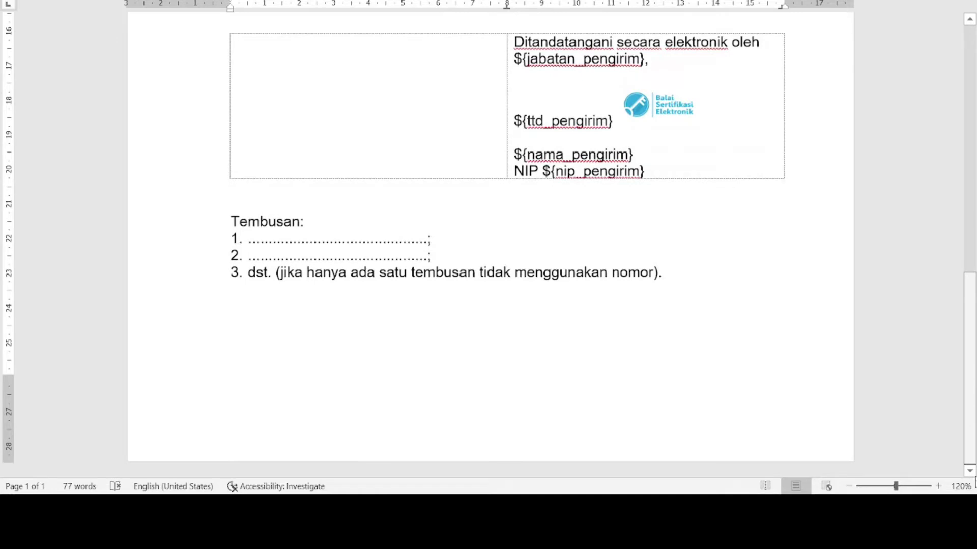
drag(971, 386, 956, 195)
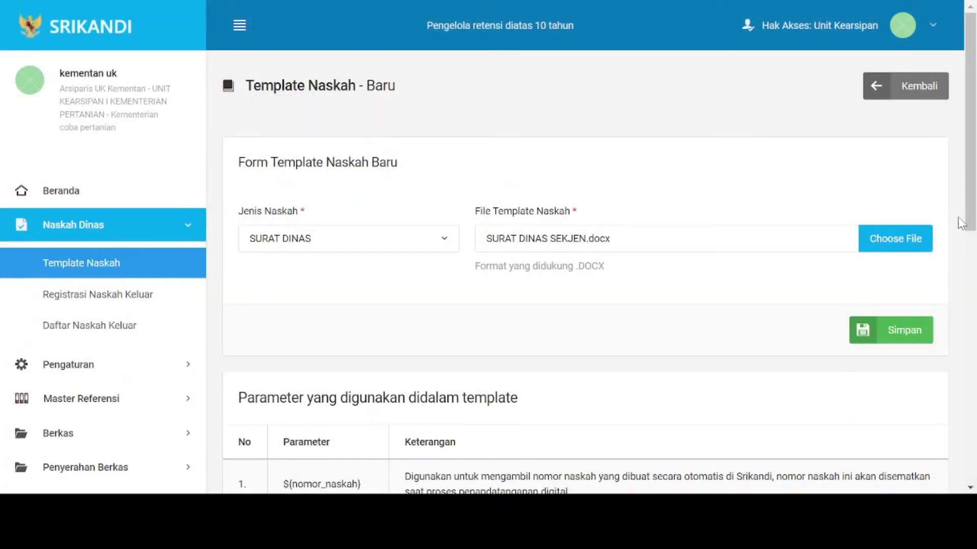
Step: Submit the new template form and filter the template list by "surat dinas"
click(890, 344)
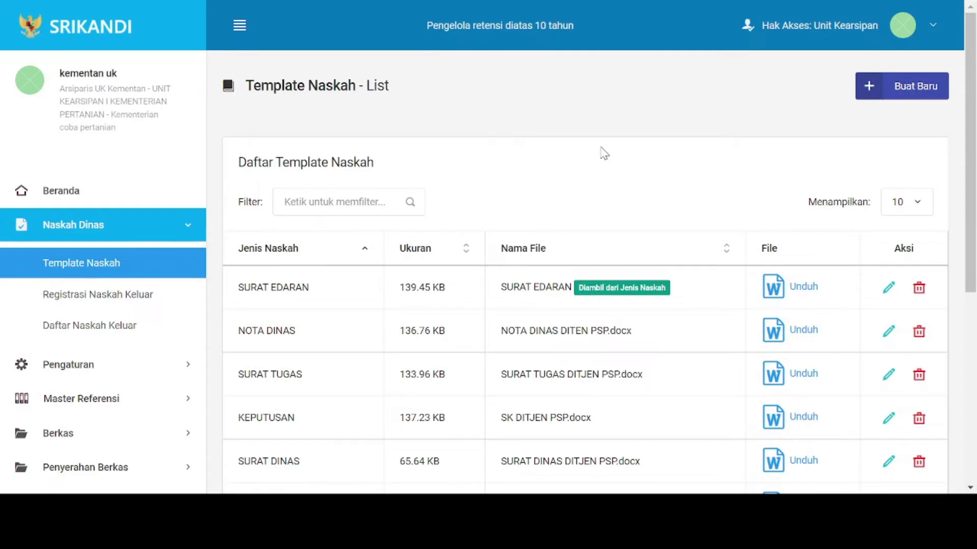
click(363, 205)
text(sur)
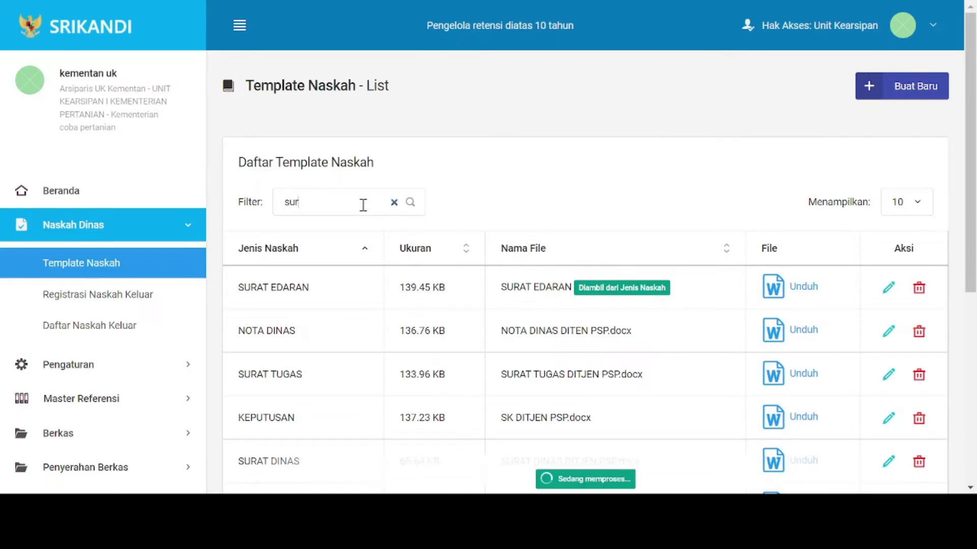
text(at dinas)
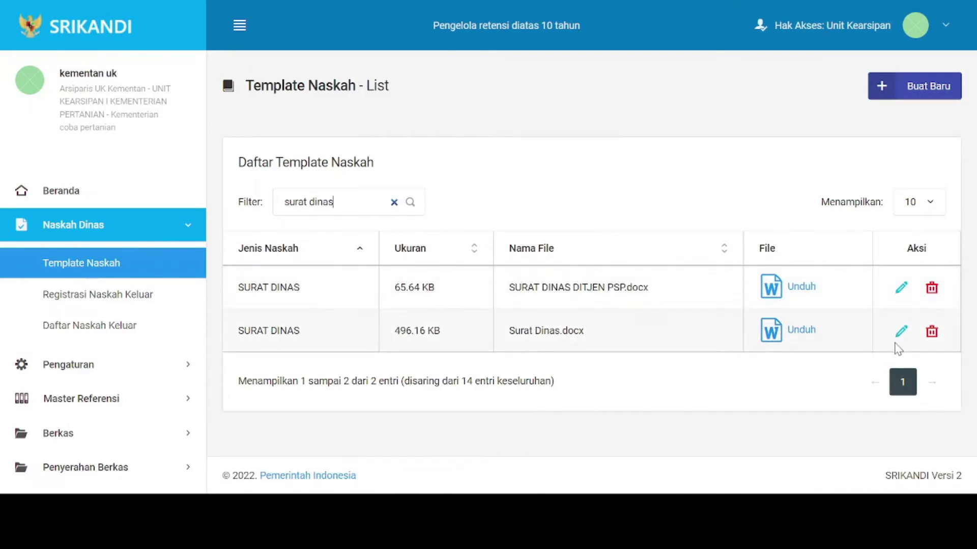
Step: View the edit form of the Surat Dinas.docx template and return to the template list
click(900, 331)
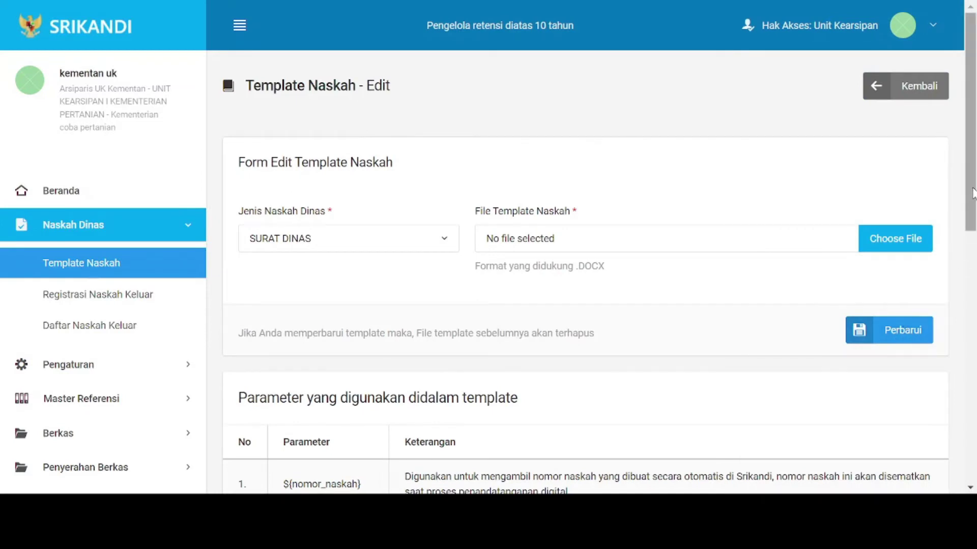
drag(972, 189, 973, 192)
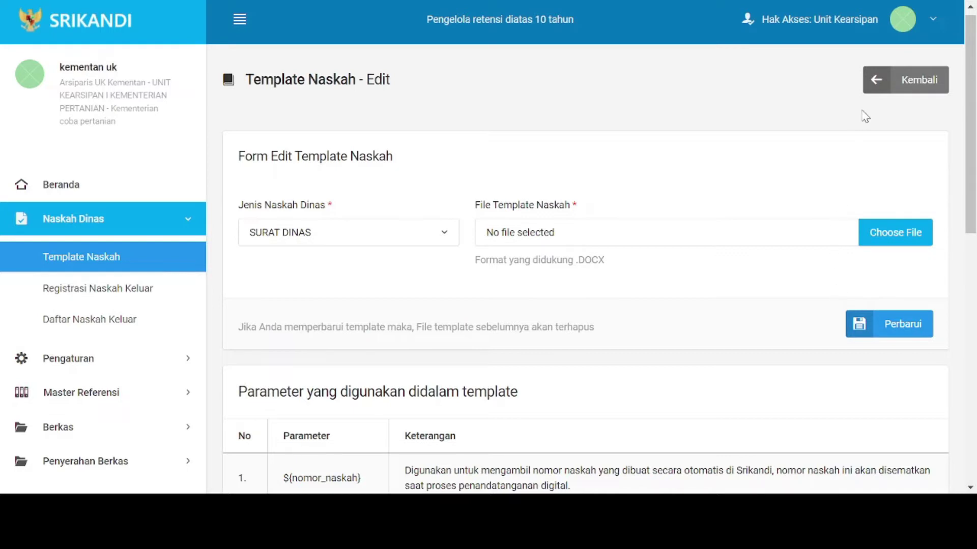
click(878, 88)
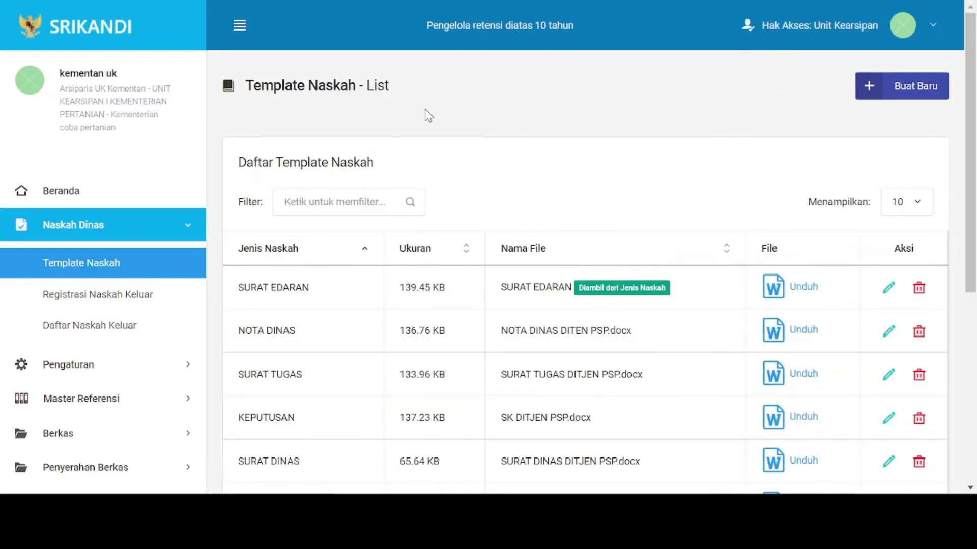
Step: Return to Beranda and open the Penomoran Otomatis list in the Pengaturan settings
click(91, 197)
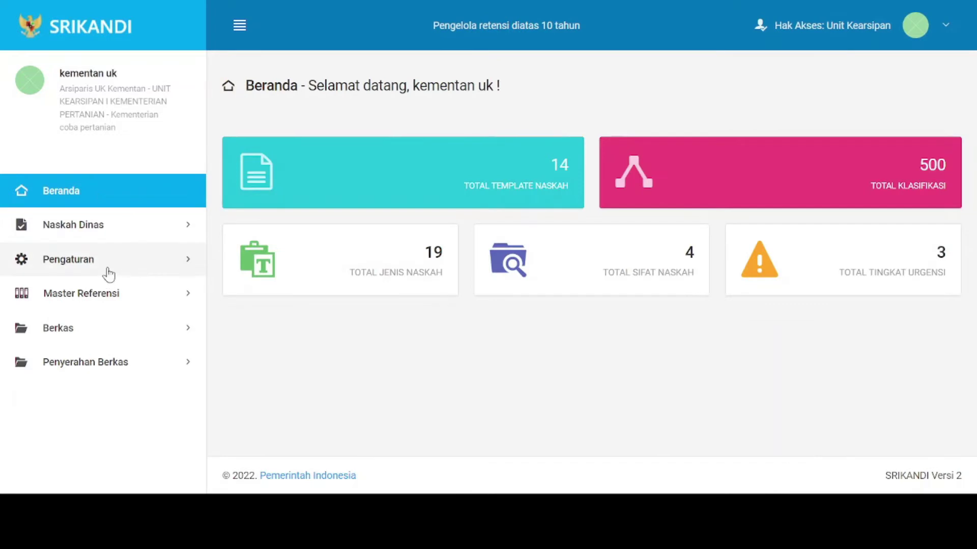
click(132, 271)
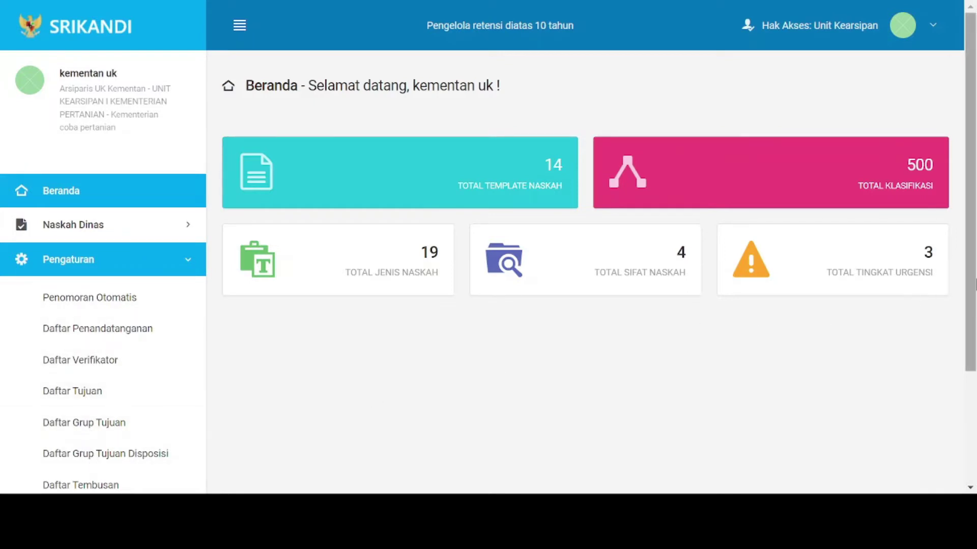
scroll(975, 284, down, 2)
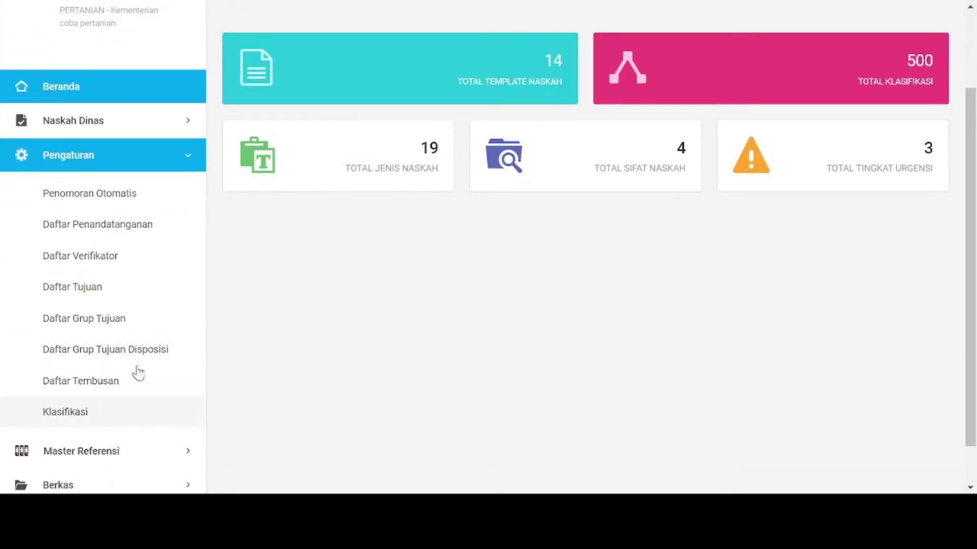
click(125, 208)
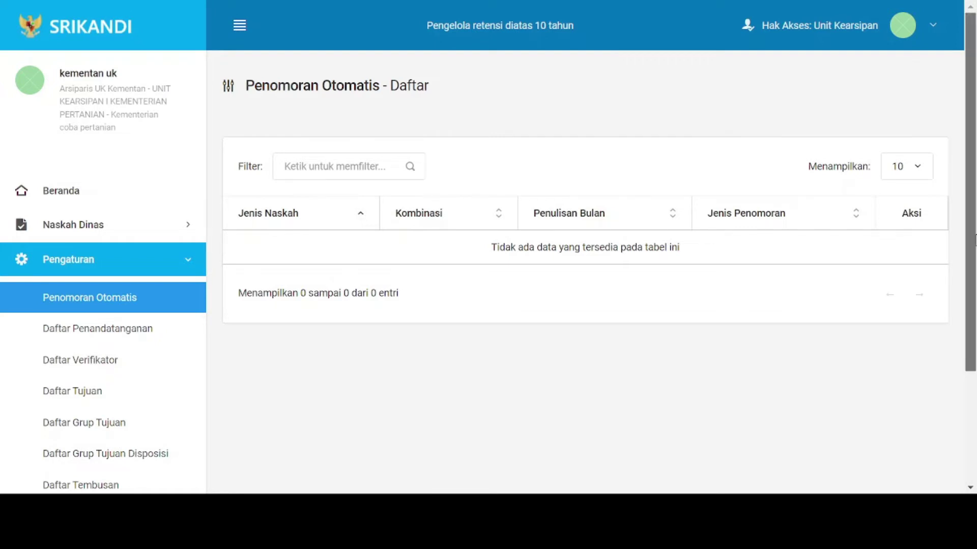
Step: Open the Klasifikasi list in the Pengaturan settings and start a new classification entry
scroll(974, 239, down, 2)
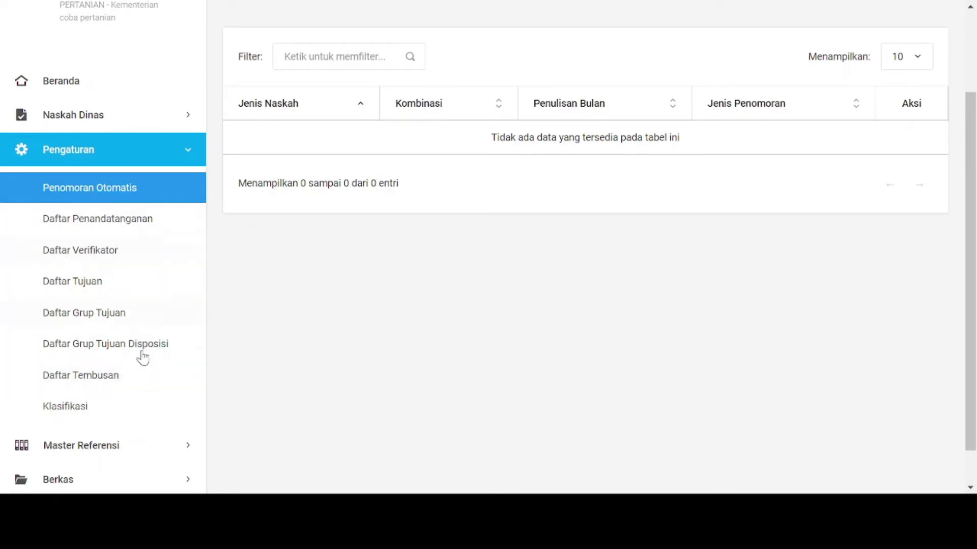
scroll(122, 295, down, 1)
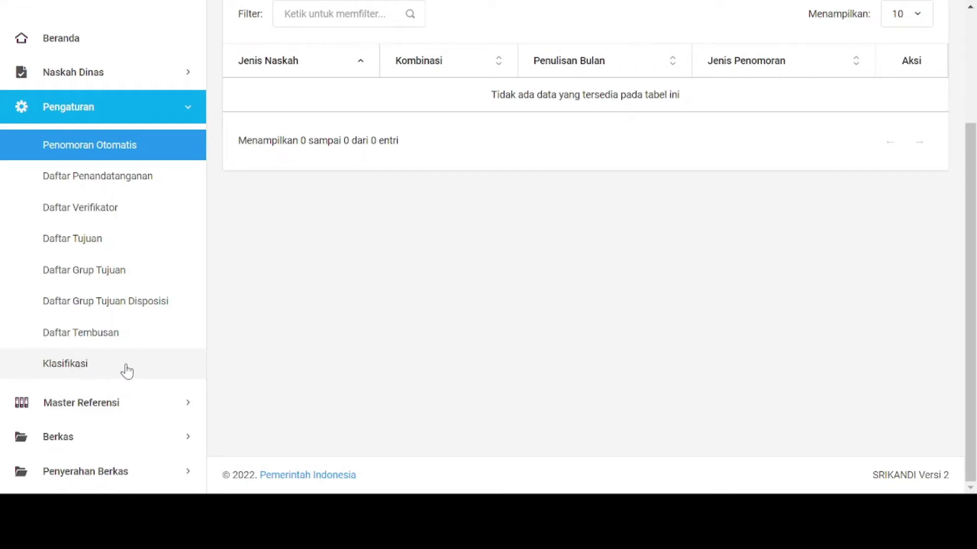
click(65, 364)
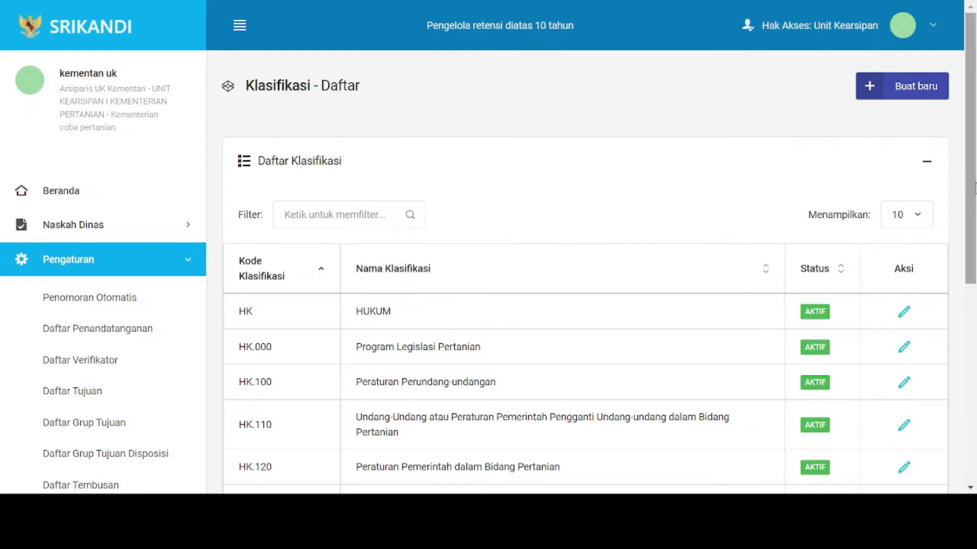
mouse_move(974, 188)
mouse_down()
mouse_move(974, 394)
mouse_move(965, 197)
mouse_up()
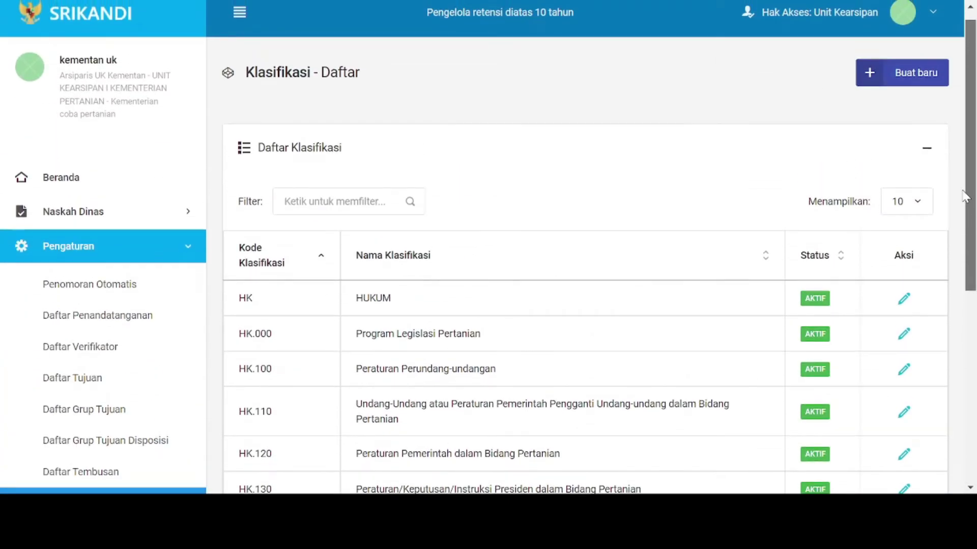
click(870, 79)
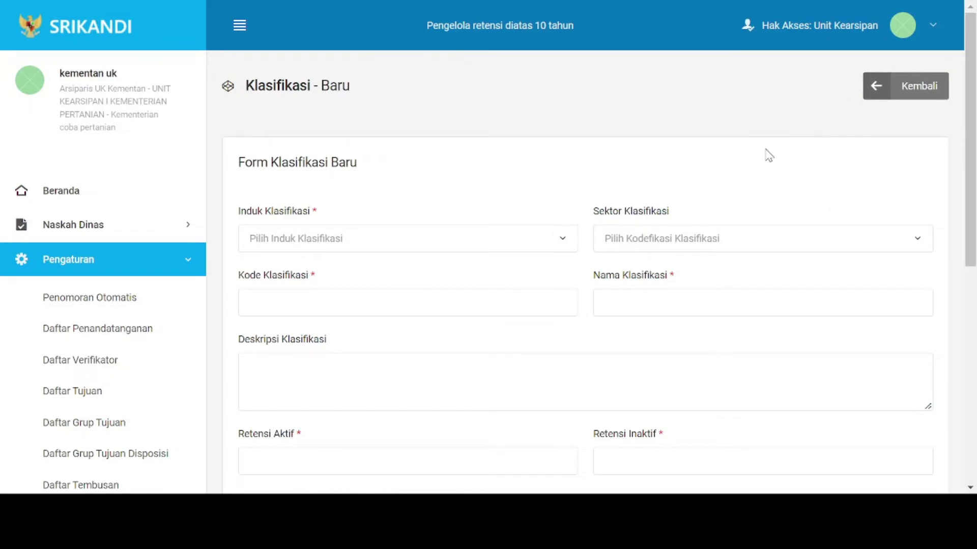
Step: Select TU.100 - Kearsipan as the parent classification and enter TU.110 as the classification code
click(473, 243)
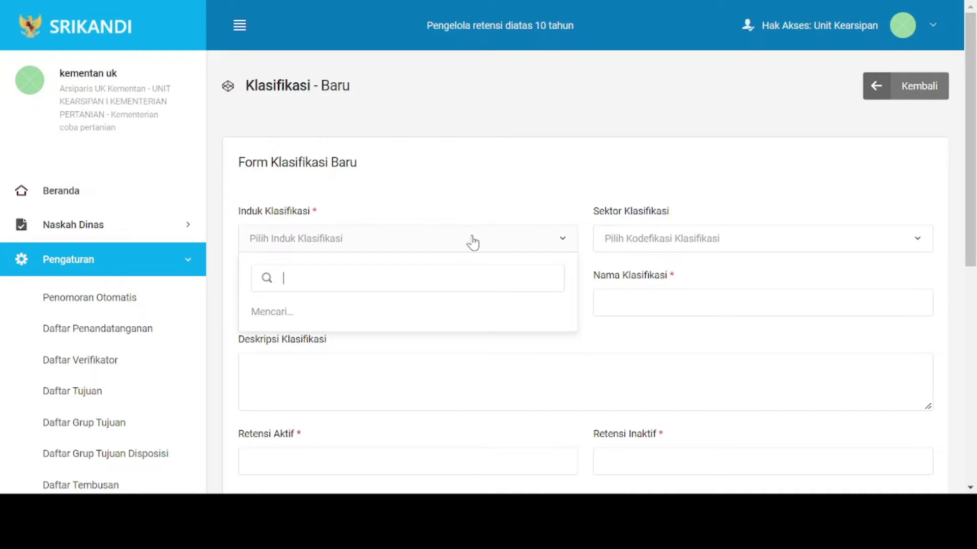
text(tu)
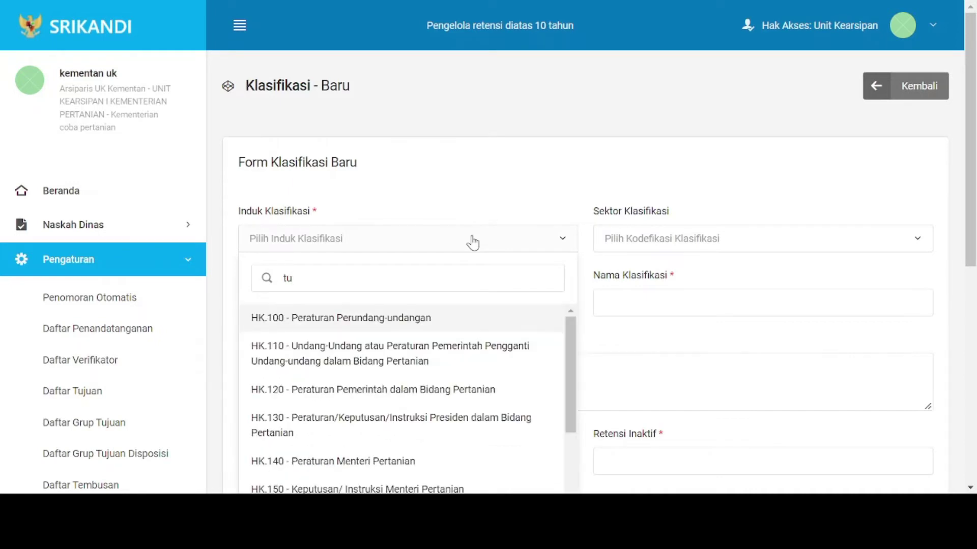
drag(575, 359, 575, 446)
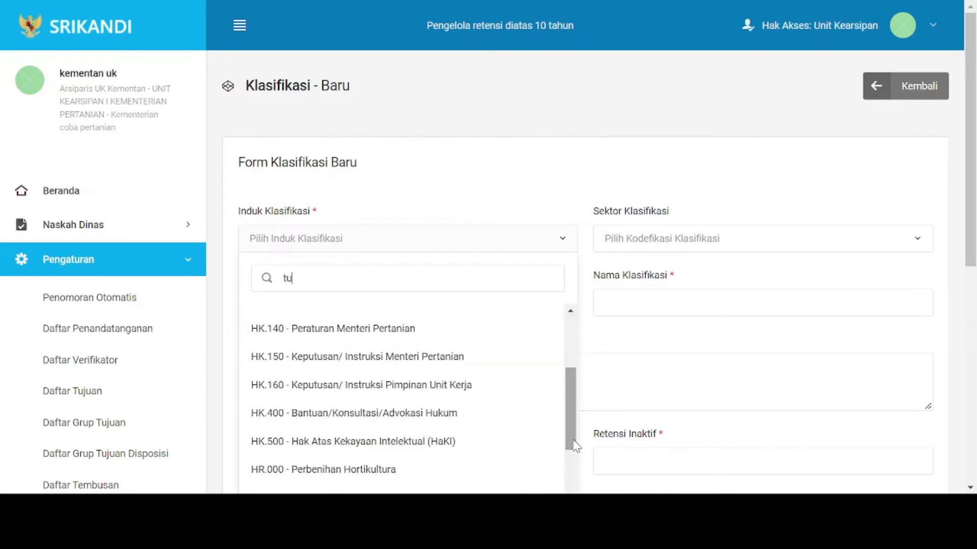
key(BackSpace)
key(BackSpace)
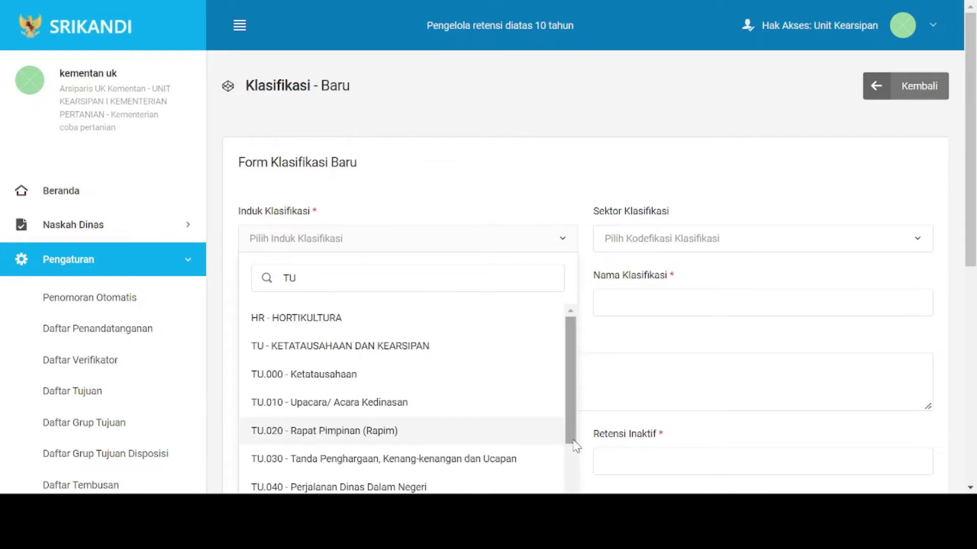
drag(574, 426, 573, 477)
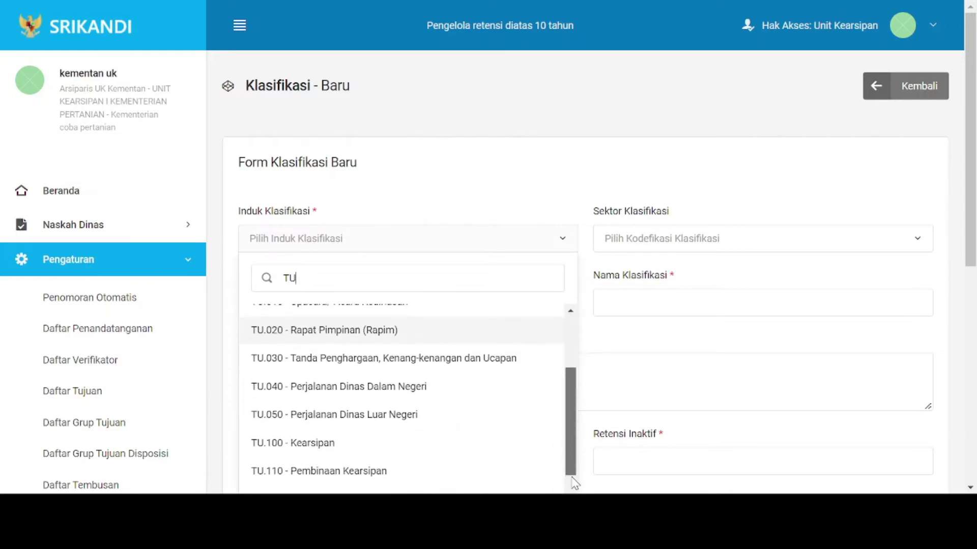
click(433, 445)
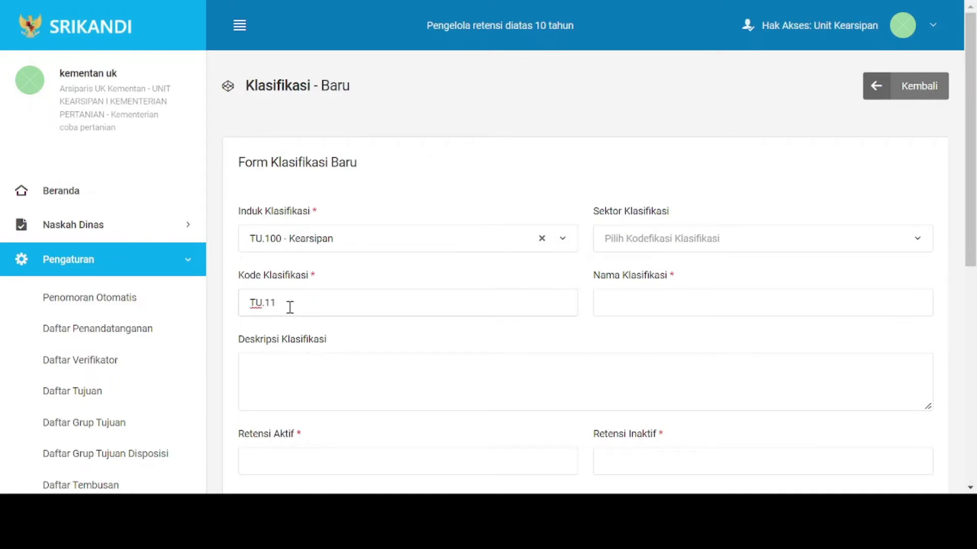
click(283, 367)
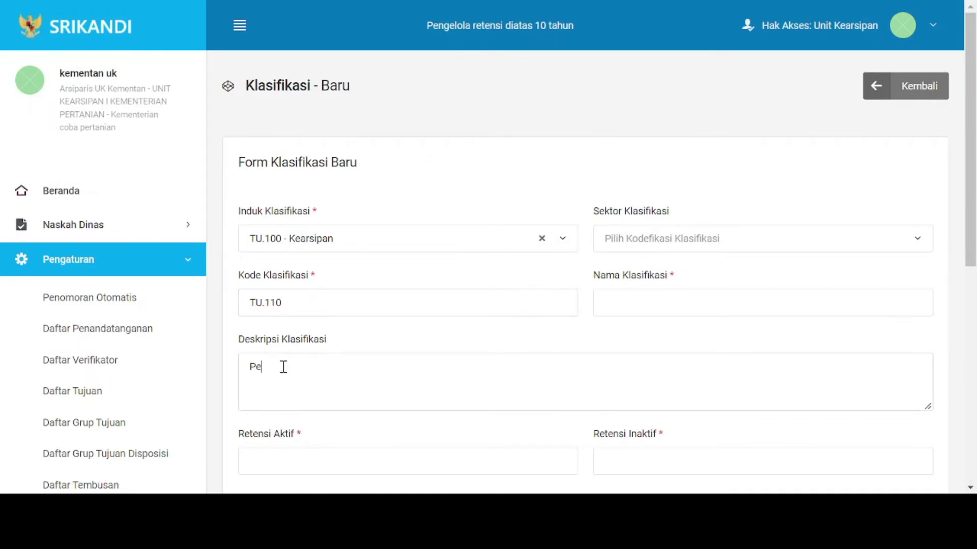
text(Pembinaan Kearsipan)
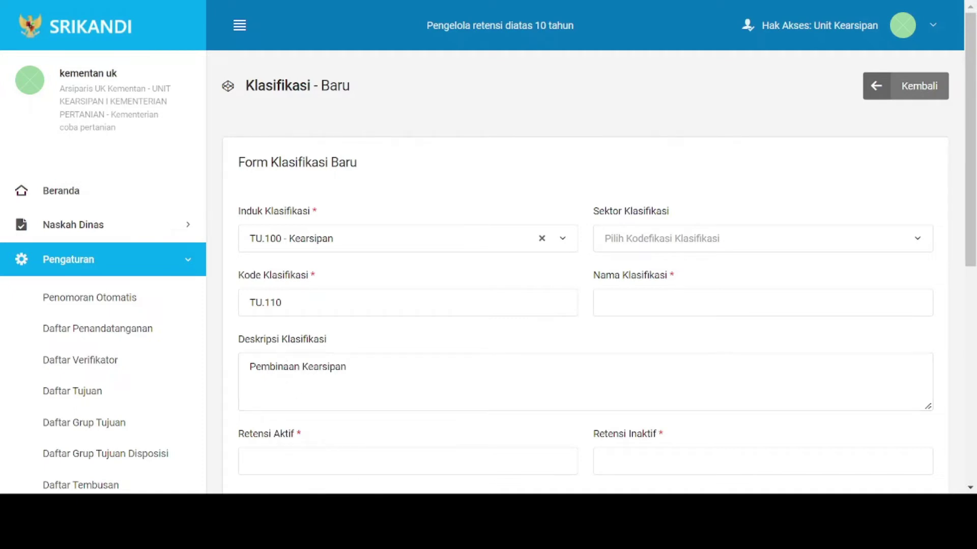
key(ctrl+a)
key(BackSpace)
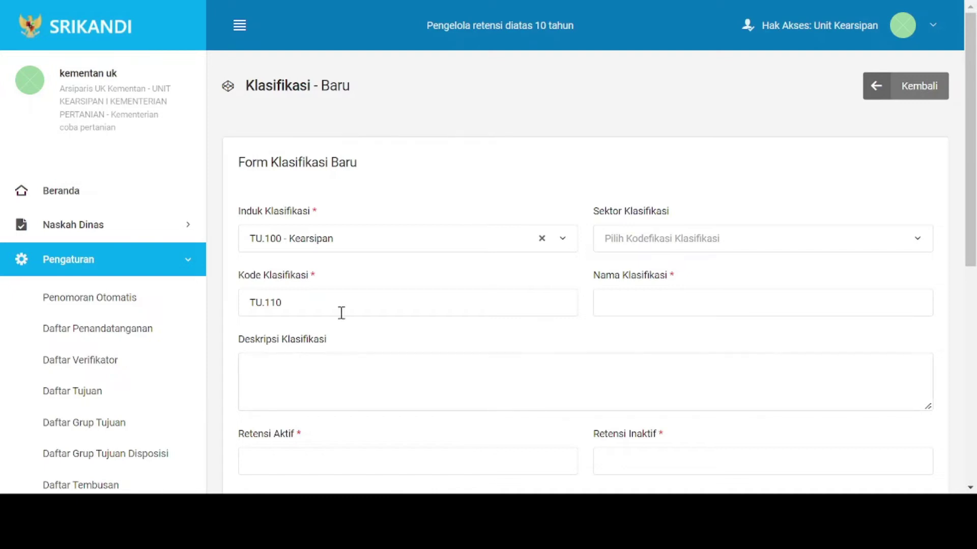
Step: Enter Pembinaan Kearsipan as the Nama Klasifikasi of the new classification
click(283, 299)
click(621, 304)
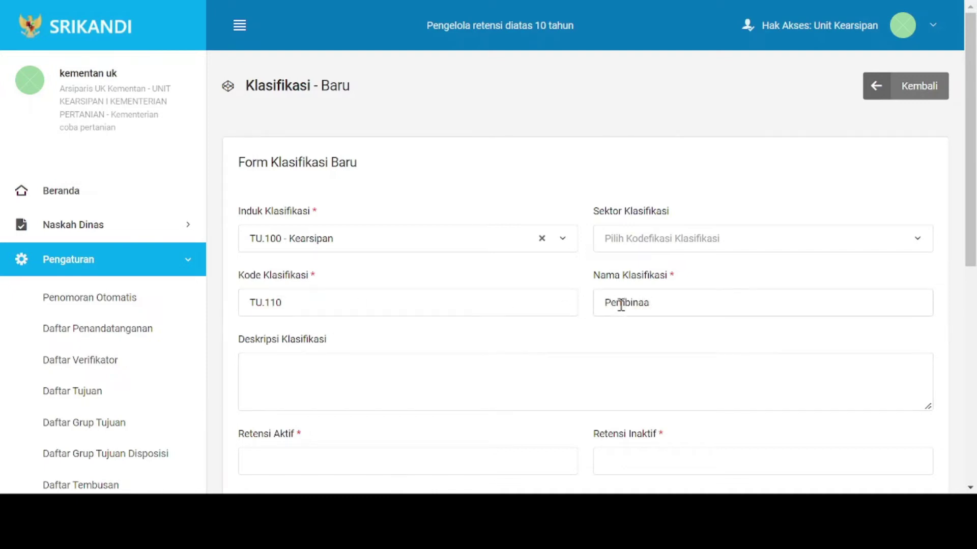
text(Pembinaan Kearsipan)
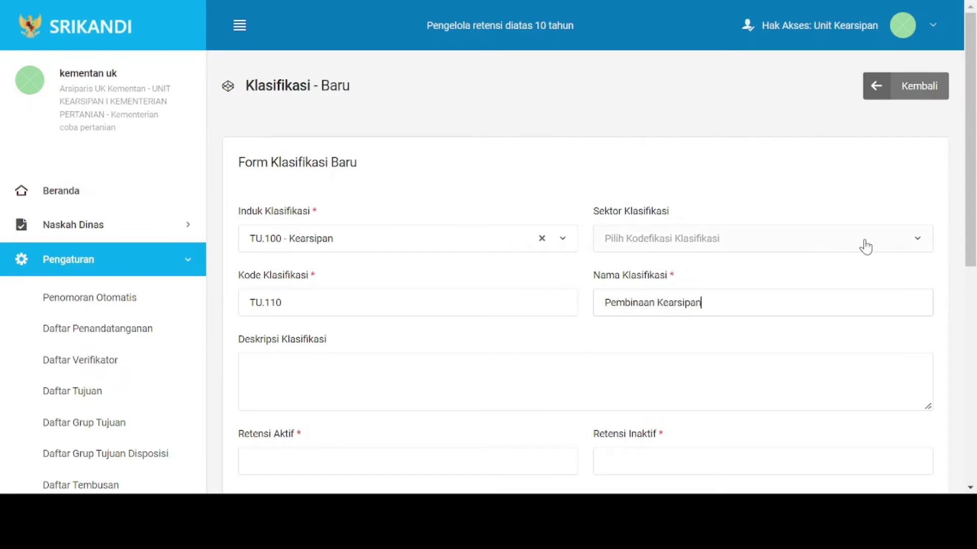
Step: Set Retensi Aktif to 1, Retensi Inaktif to 4 and Penyusutan Akhir to Musnah
drag(968, 245, 971, 349)
click(510, 267)
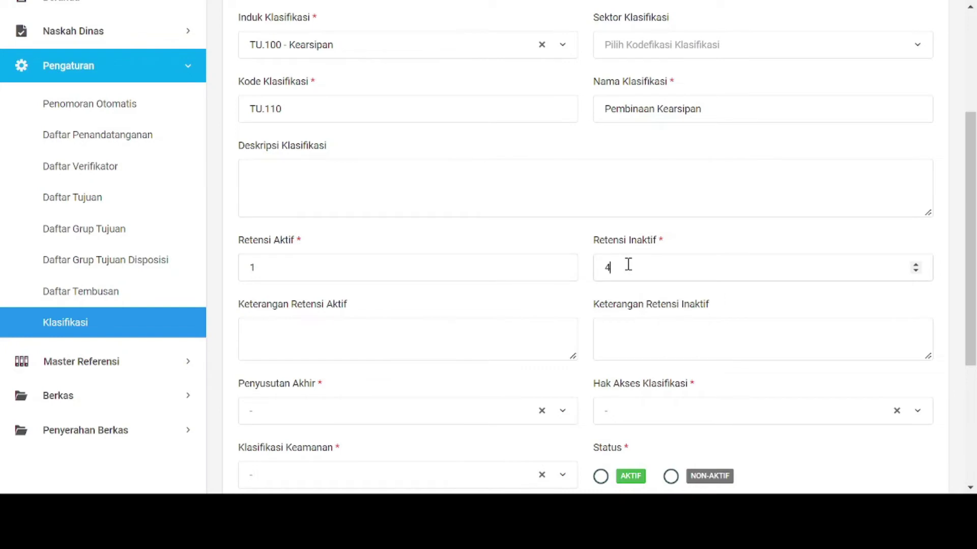
click(336, 417)
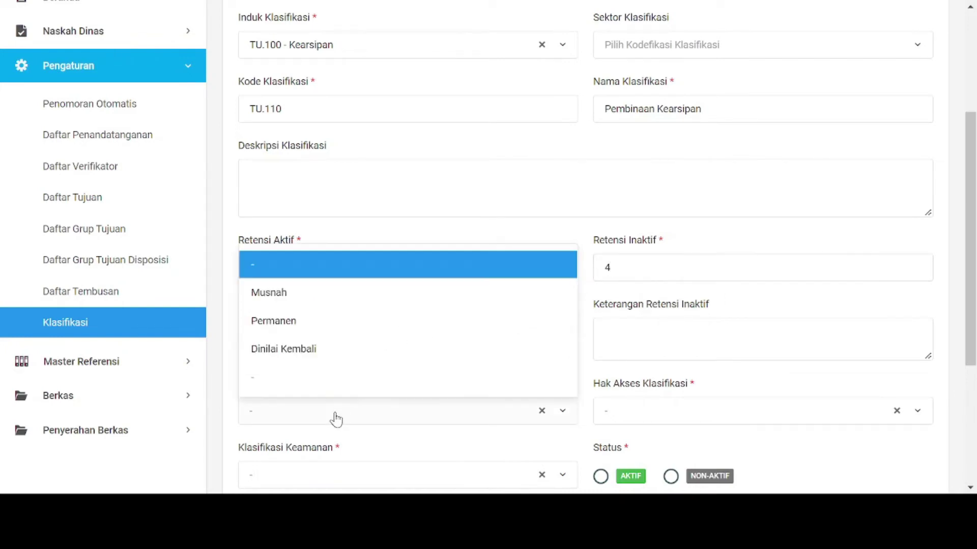
click(269, 293)
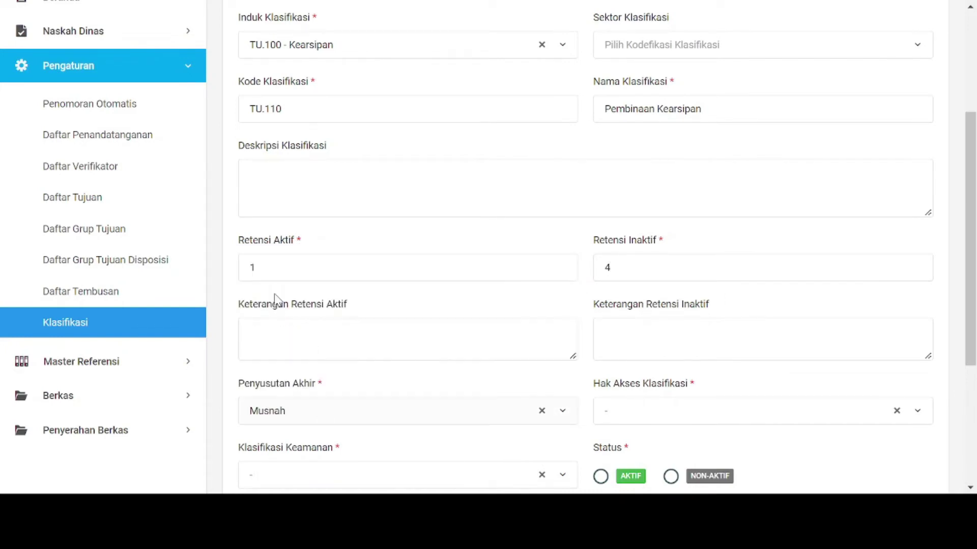
Step: Set Klasifikasi Keamanan to Biasa and save the new classification
drag(972, 320, 974, 399)
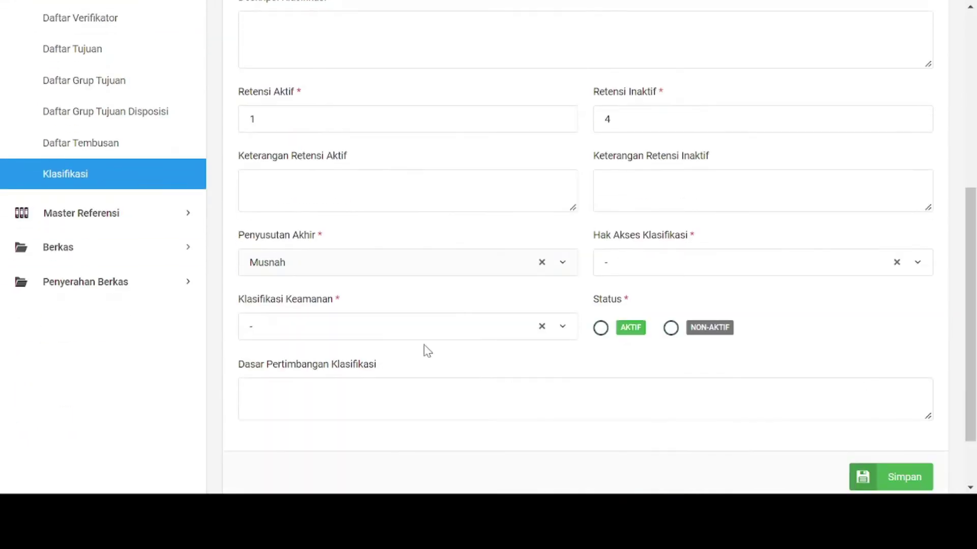
click(405, 333)
click(332, 474)
click(646, 270)
drag(974, 349, 975, 384)
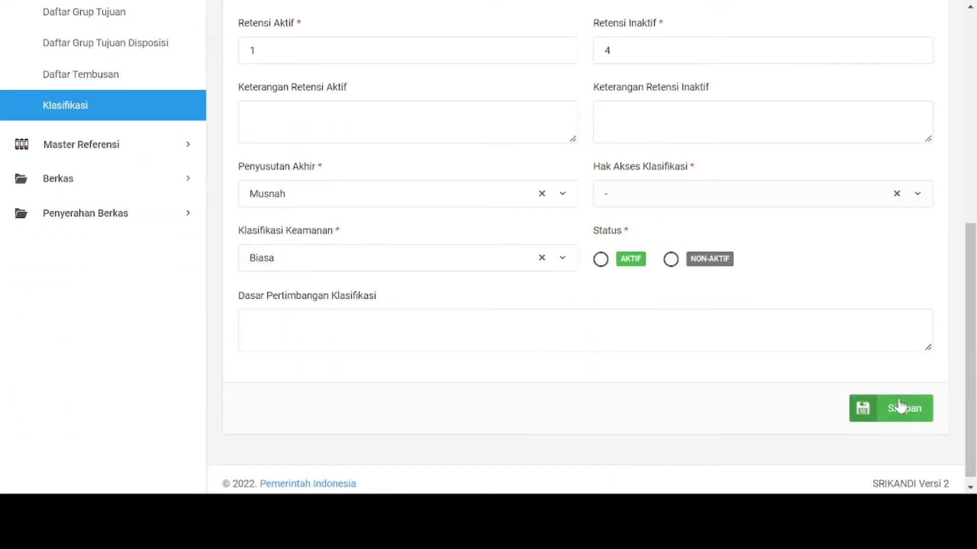
scroll(896, 417, down, 1)
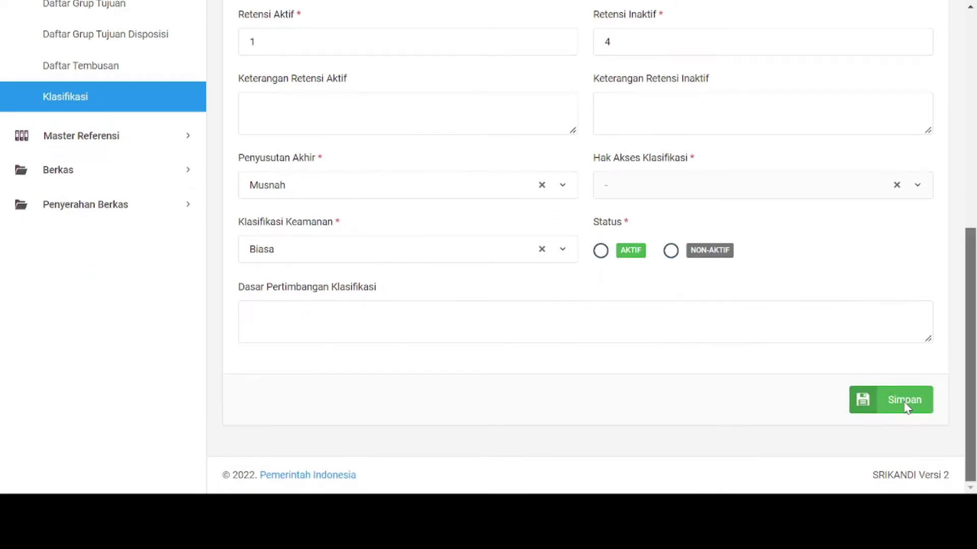
click(906, 408)
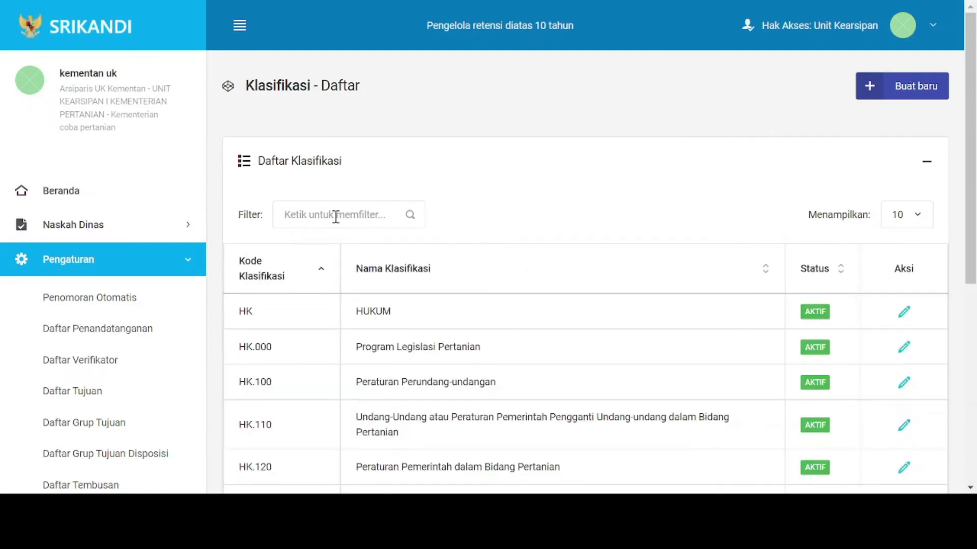
Step: Filter the classification list by "tu.11", view the edit form of TU.110 and return to the list
click(336, 217)
text(t)
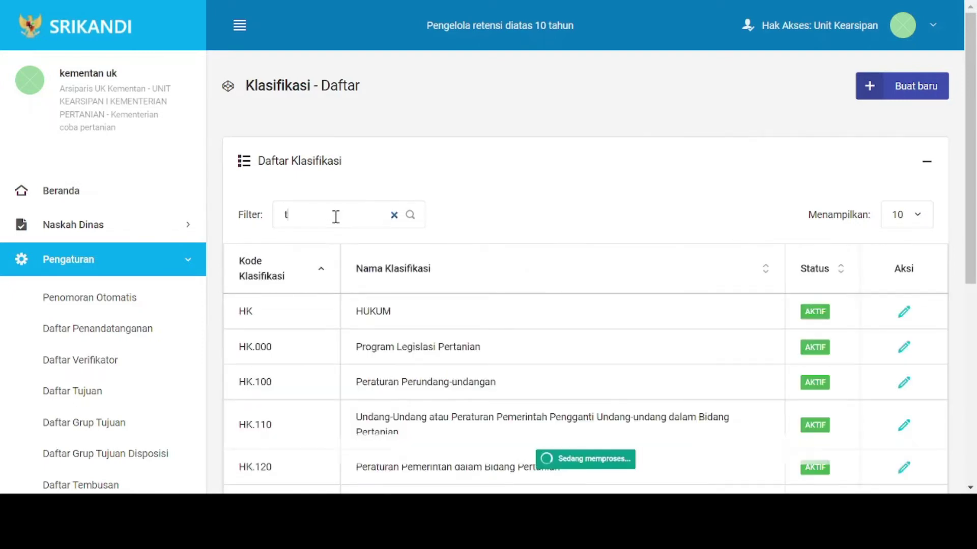
text(u.11)
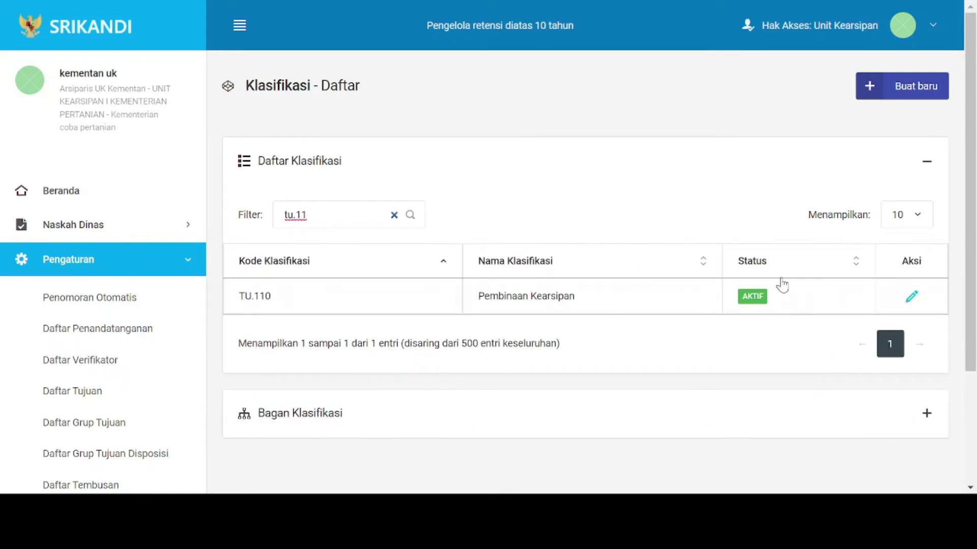
click(911, 298)
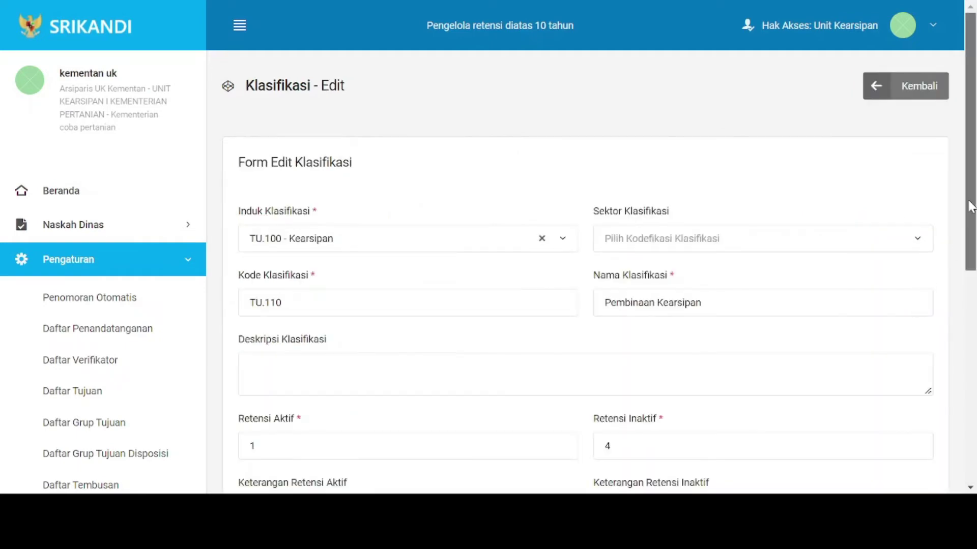
mouse_move(969, 210)
mouse_down()
mouse_move(971, 396)
mouse_move(970, 203)
mouse_up()
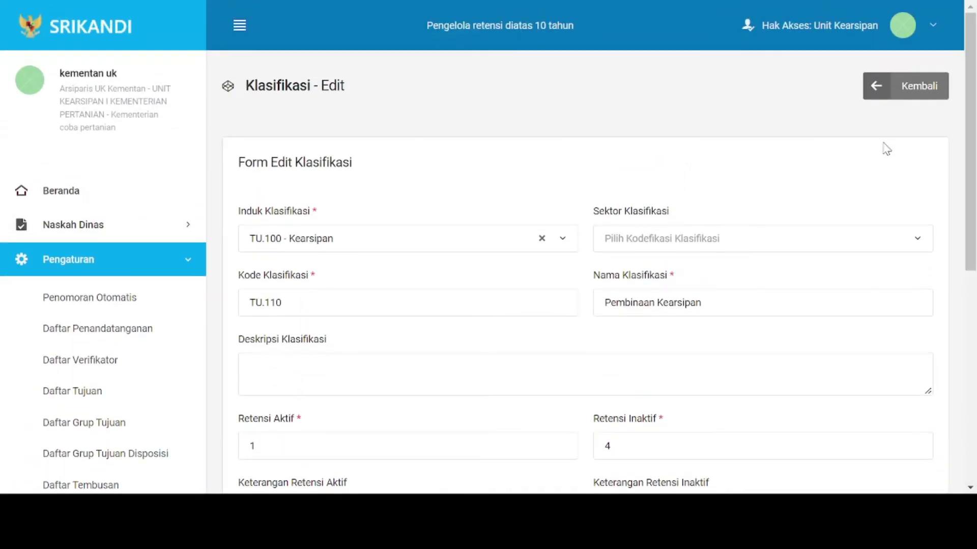
click(873, 97)
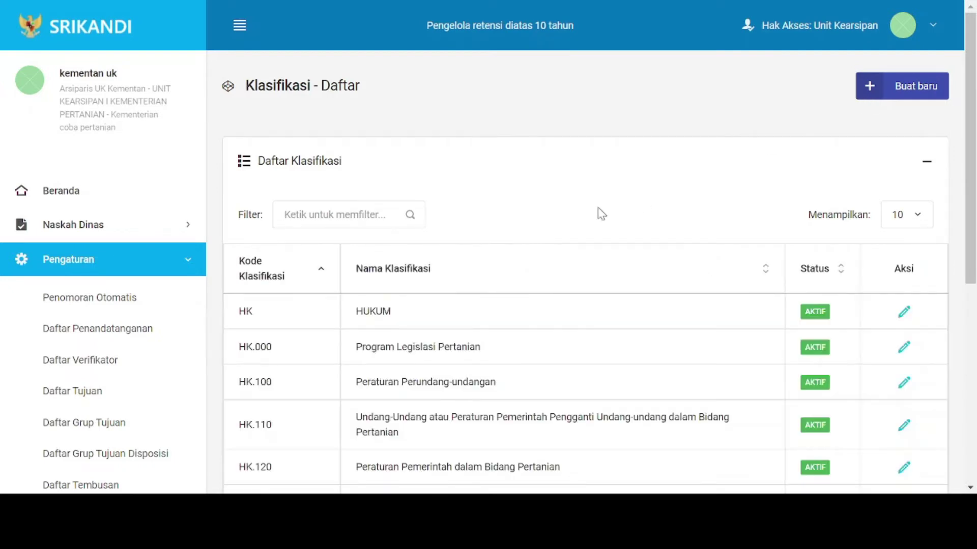
Step: Return to Beranda and open the Jenis Naskah list in Master Referensi
click(103, 200)
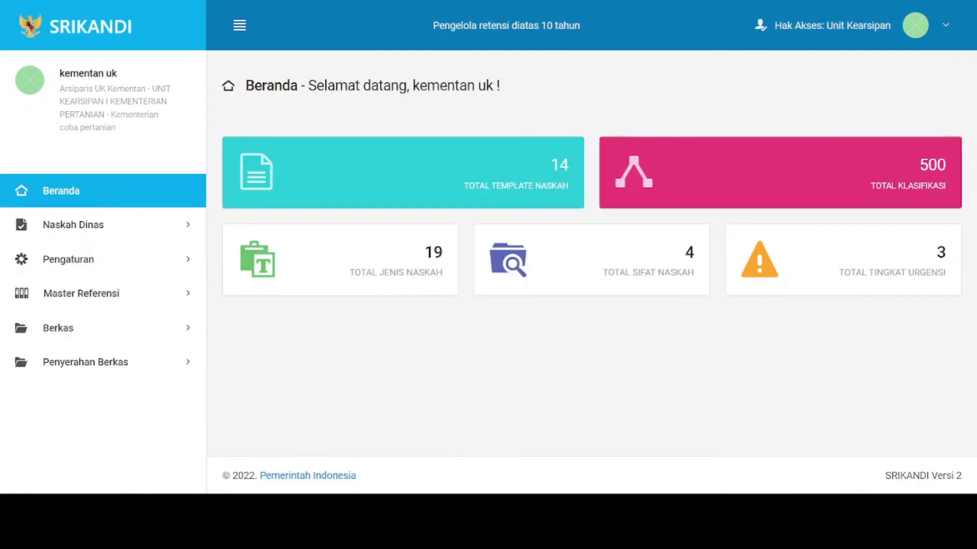
click(120, 302)
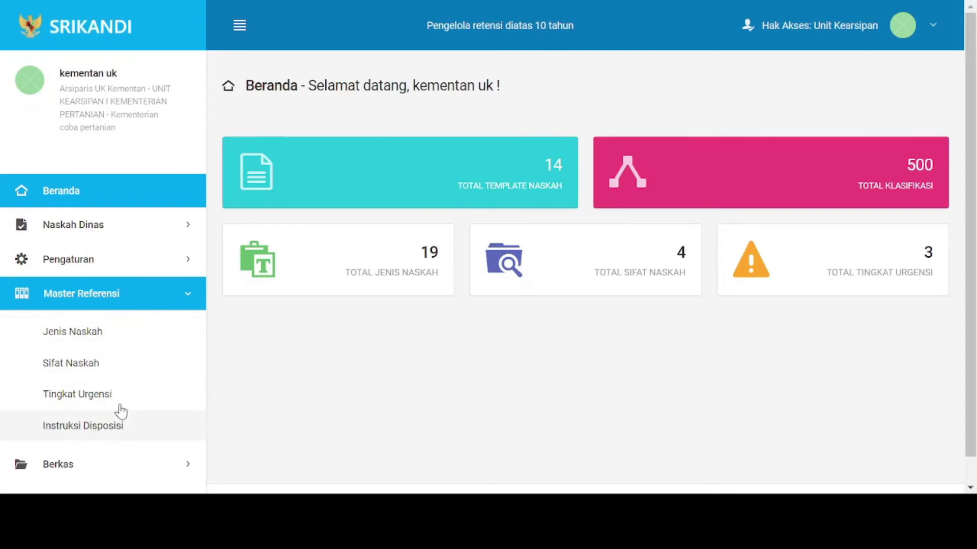
click(100, 339)
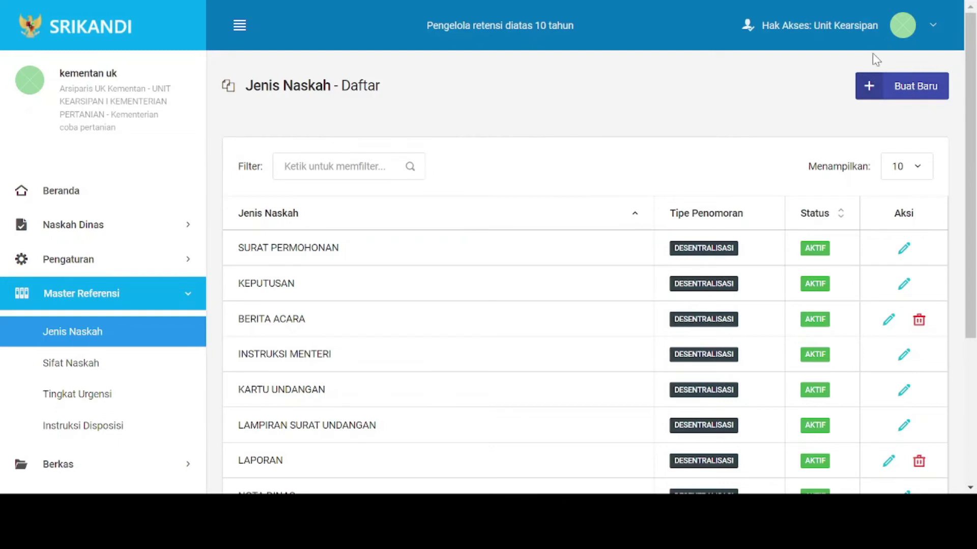
Step: Create a Jenis Naskah entry named NOTA DINAS with Desentralisasi numbering and save it
click(873, 91)
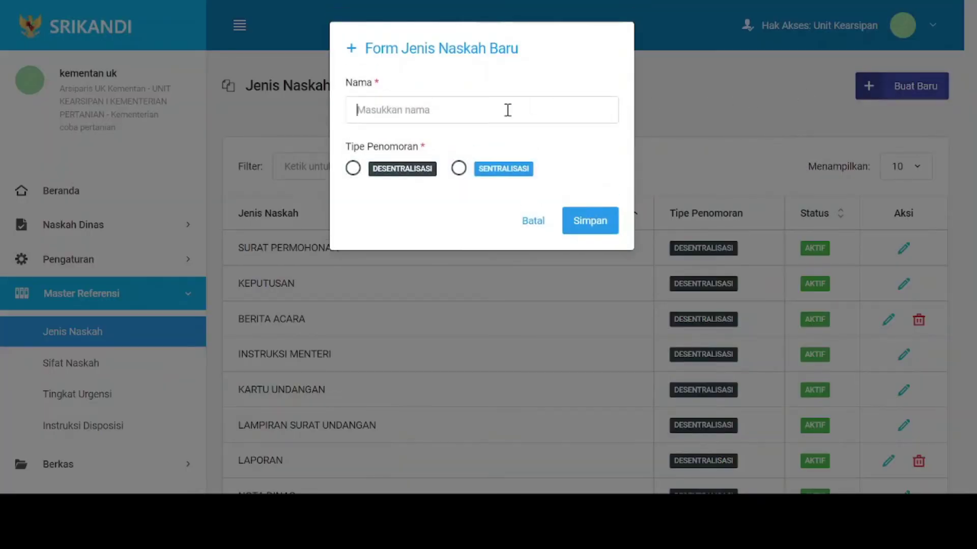
text(NOTA DINAS)
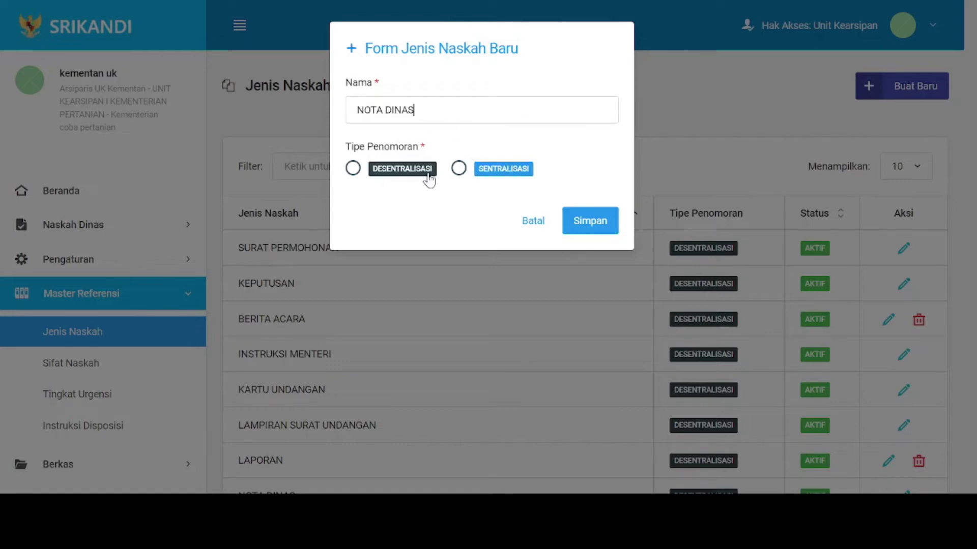
click(353, 169)
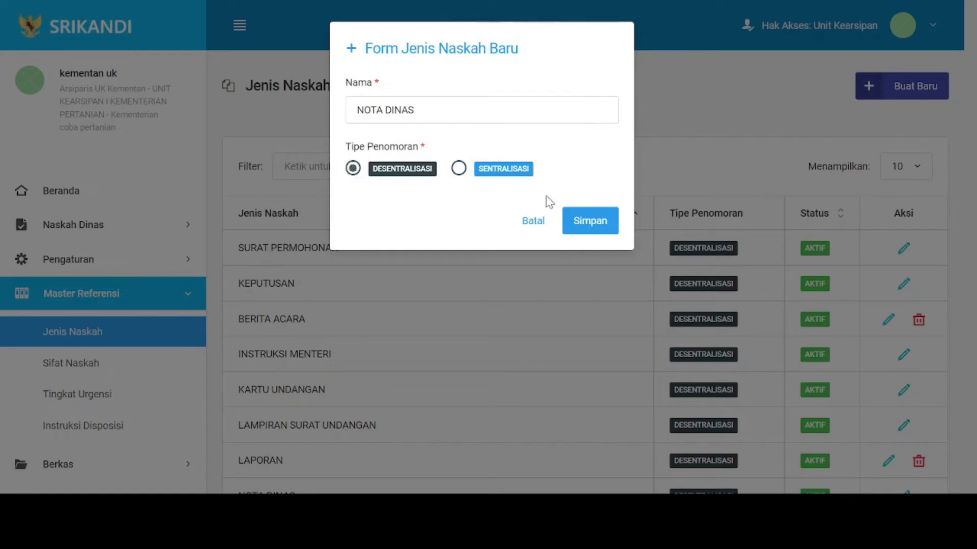
click(587, 224)
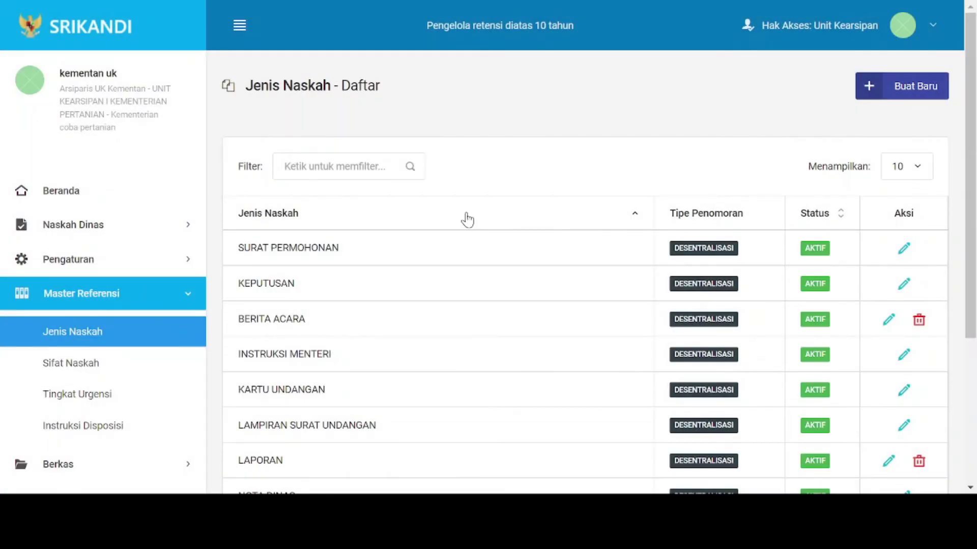
Step: Filter the Jenis Naskah list by "NOTA", view the NOTA DINAS edit form and close it without updating
click(338, 167)
text(NOTA)
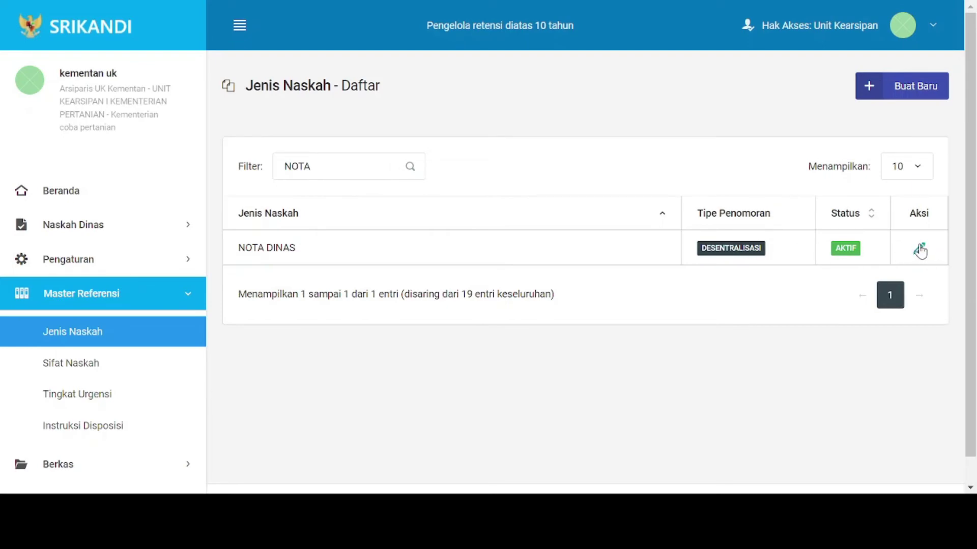
click(920, 249)
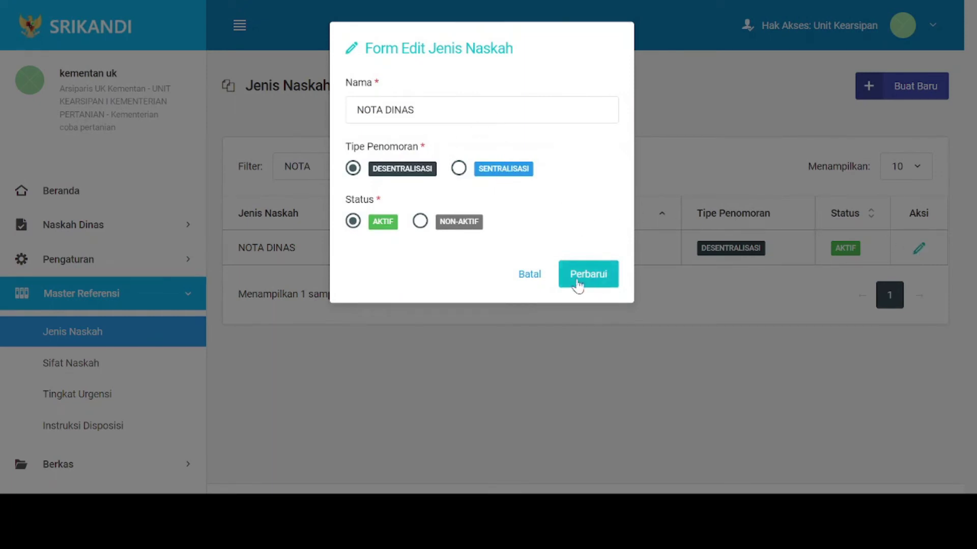
click(529, 274)
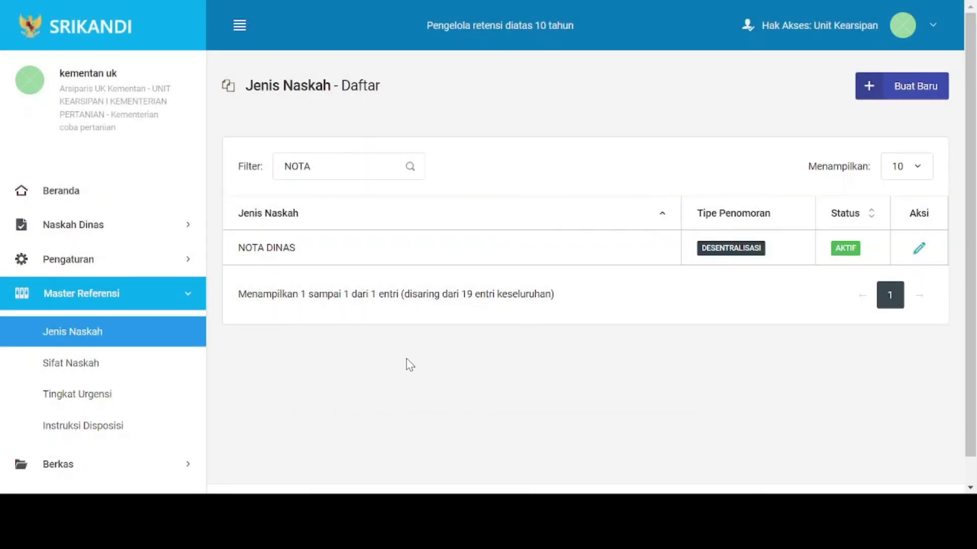
Step: Open the Sifat Naskah list, view its new-entry form and the BIASA edit form, closing both without saving
click(117, 375)
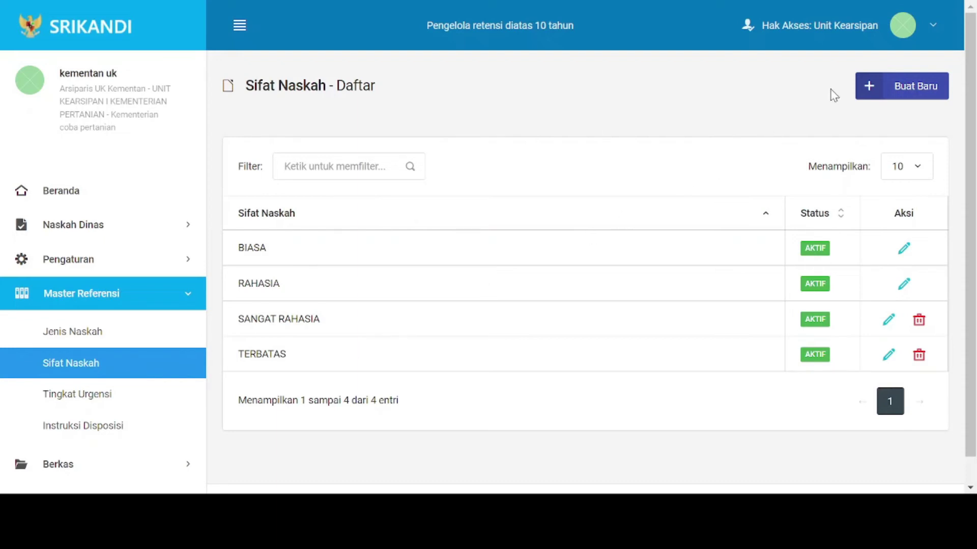
click(869, 88)
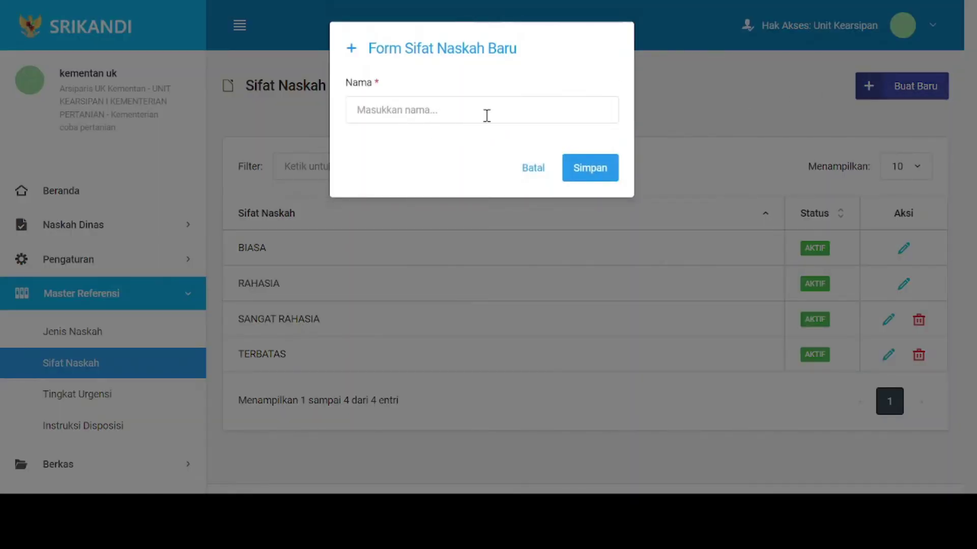
click(534, 169)
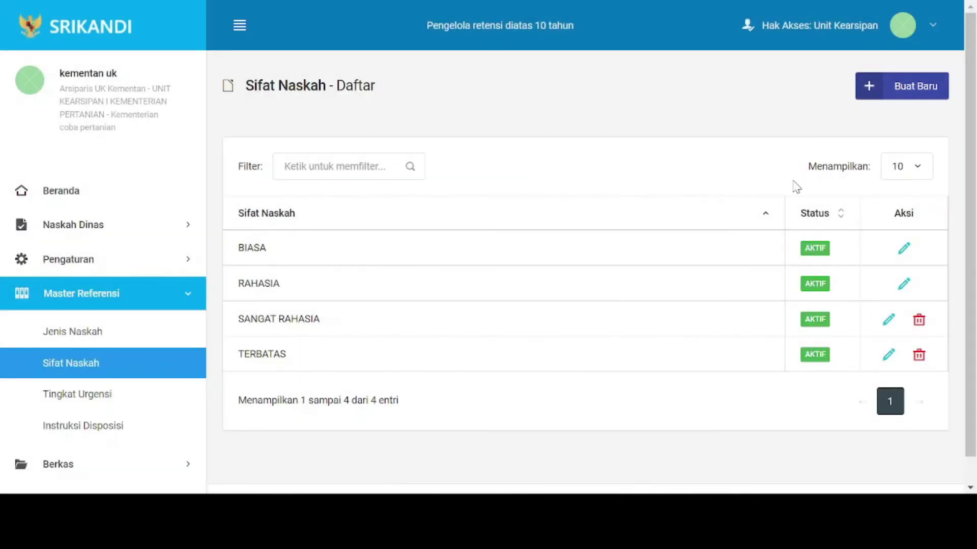
click(904, 253)
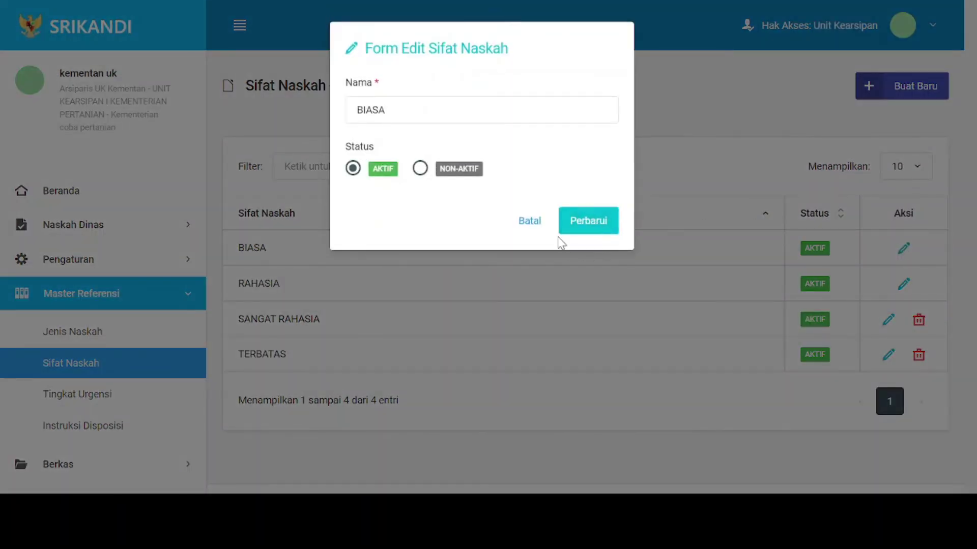
click(532, 223)
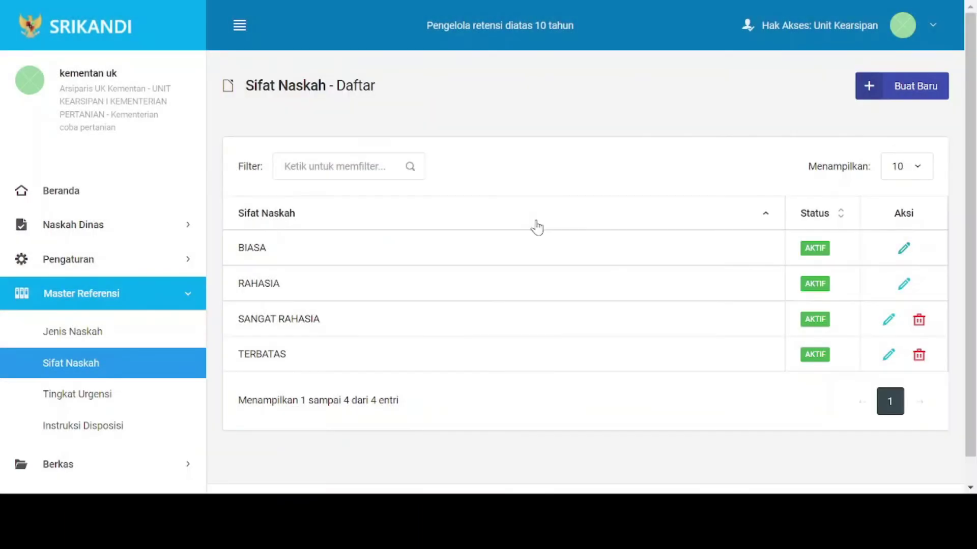
Step: Open the Tingkat Urgensi list, view its new-entry form and the BIASA edit form, closing both without saving
click(73, 406)
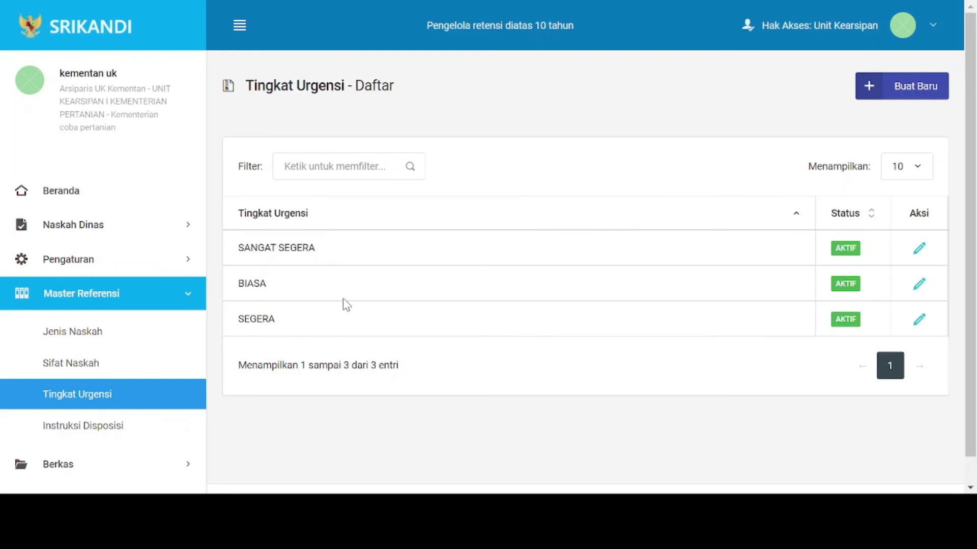
click(873, 91)
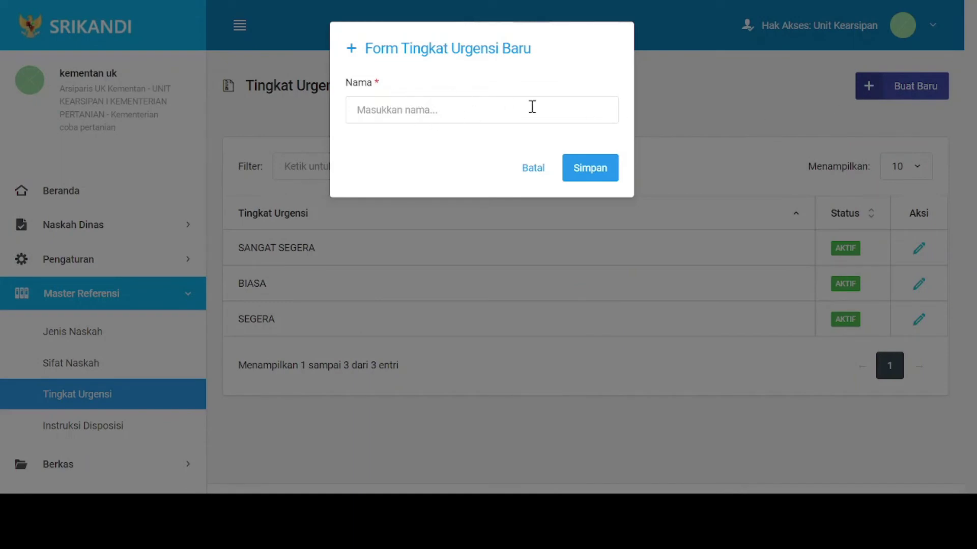
click(533, 168)
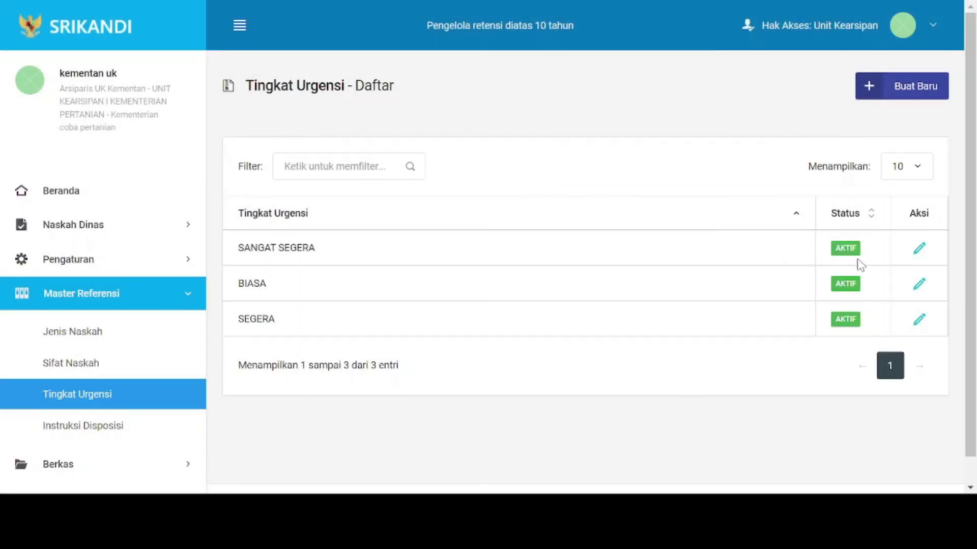
click(920, 289)
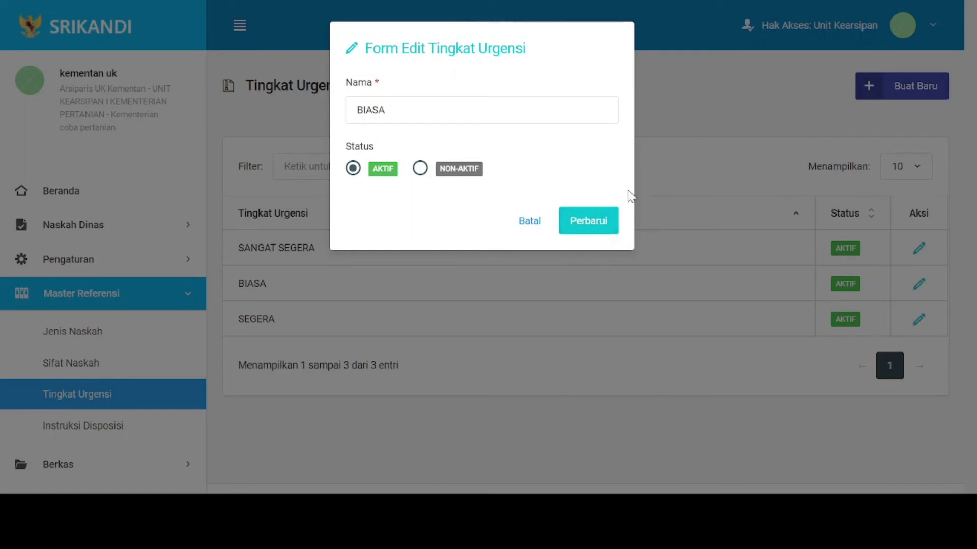
click(540, 224)
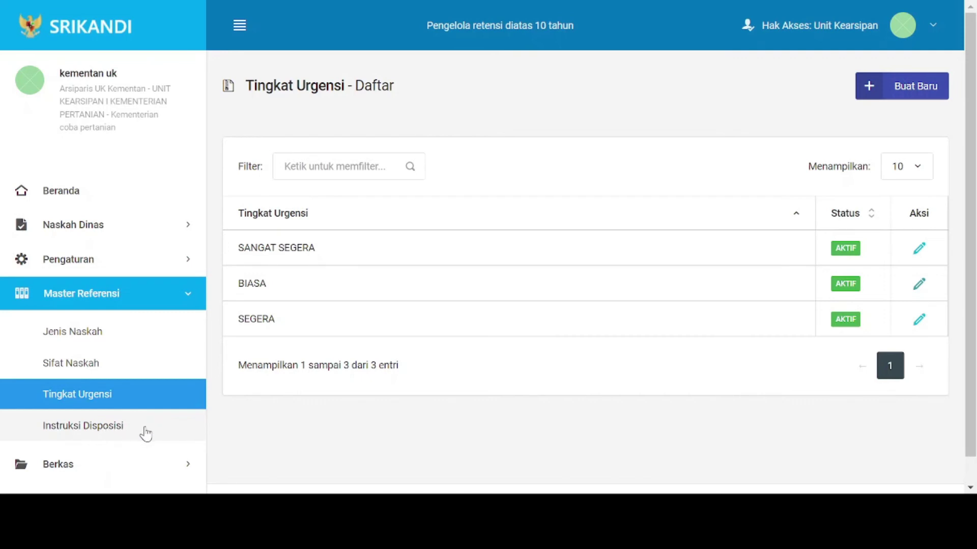
Step: Return to Beranda and open the Daftar Berkas Aktif list under Berkas
scroll(34, 167, down, 1)
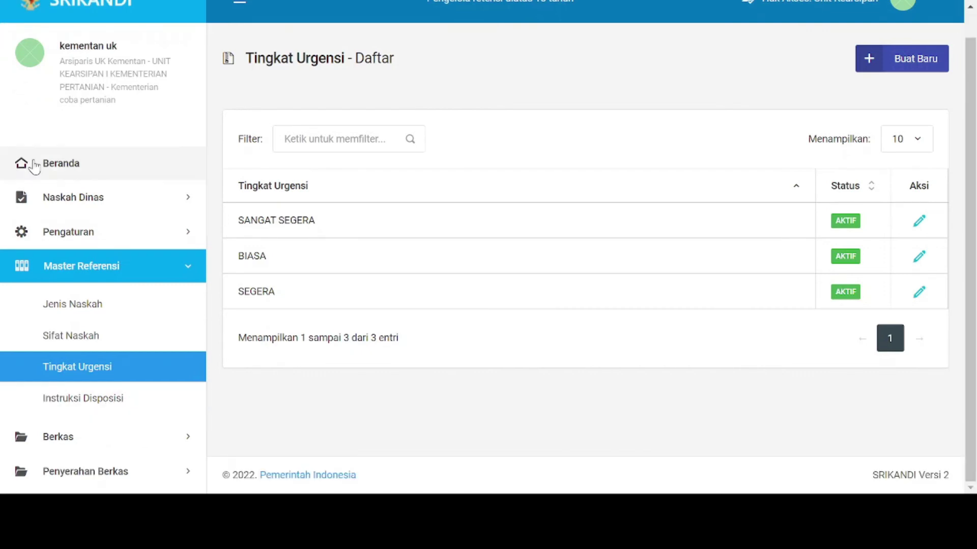
click(34, 167)
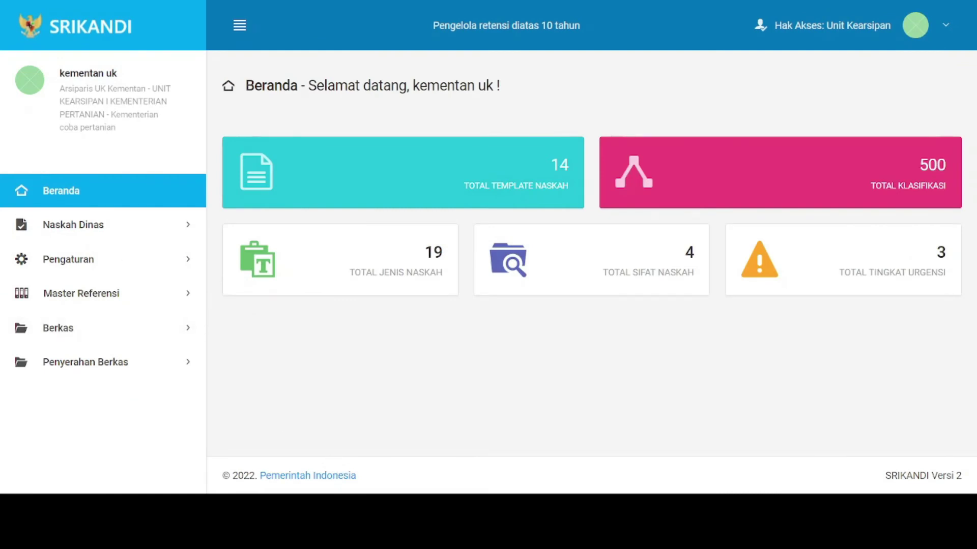
click(79, 336)
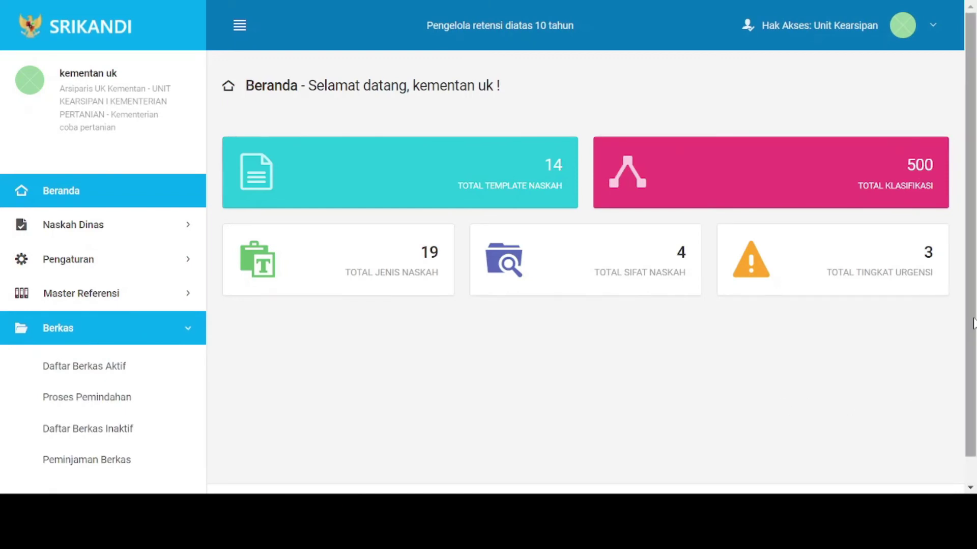
scroll(973, 323, down, 1)
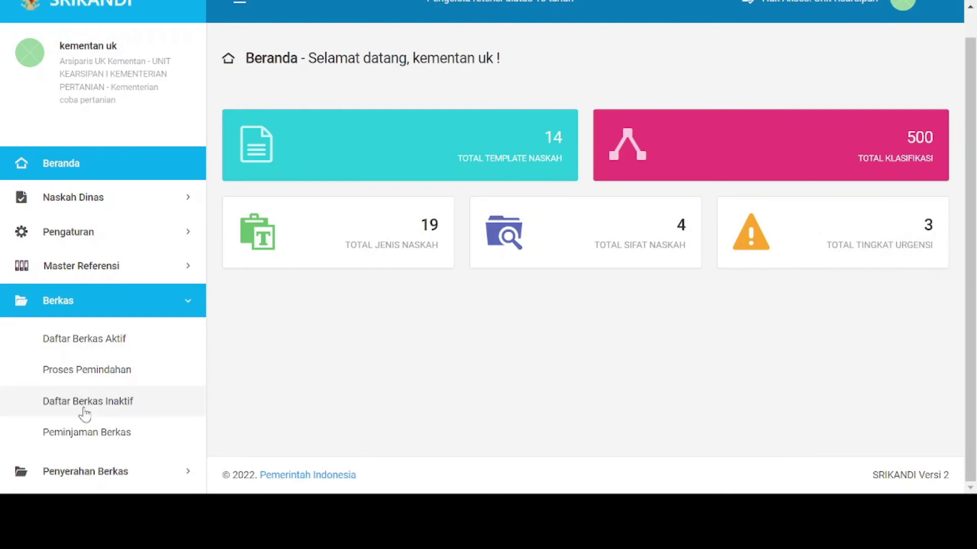
click(114, 342)
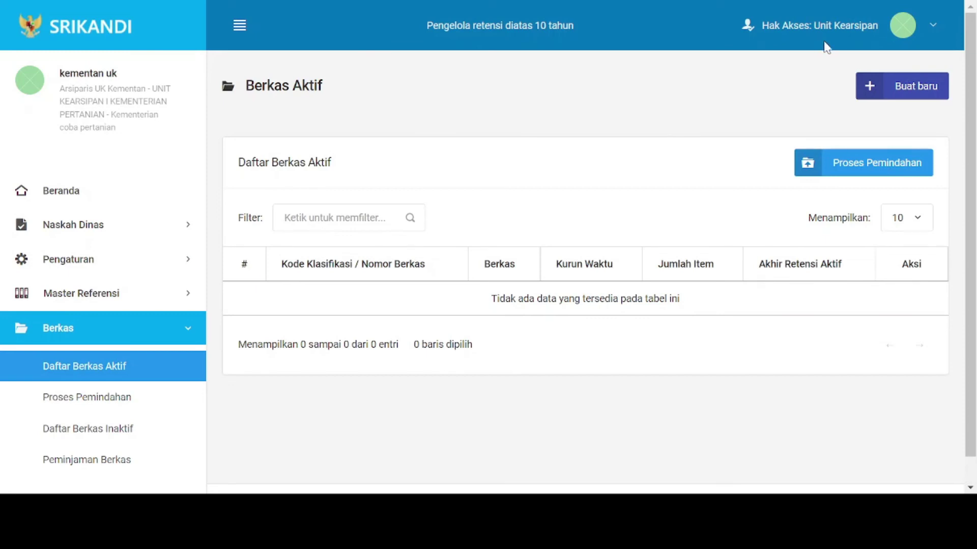
Step: Open Proses Pemindahan under Berkas and review the list of transfer proposals
scroll(971, 89, down, 1)
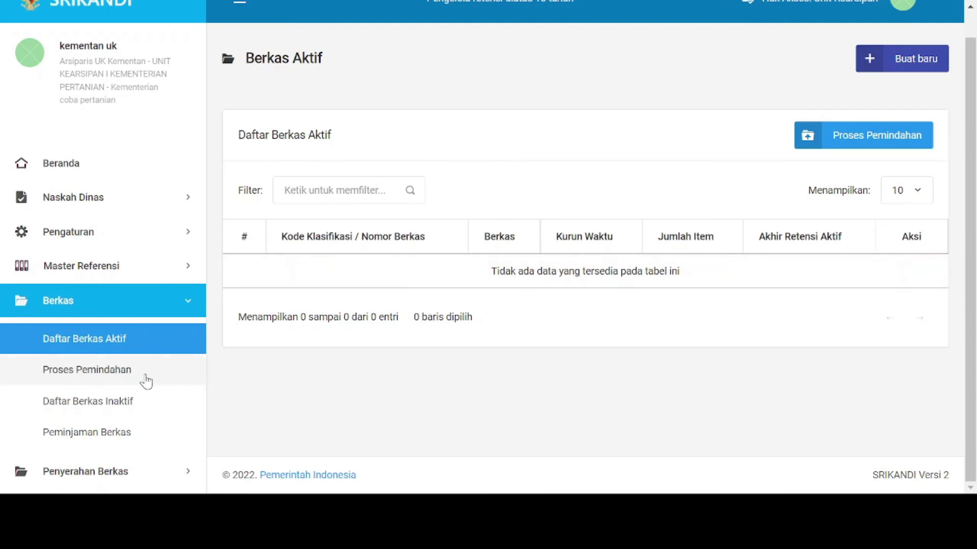
click(50, 376)
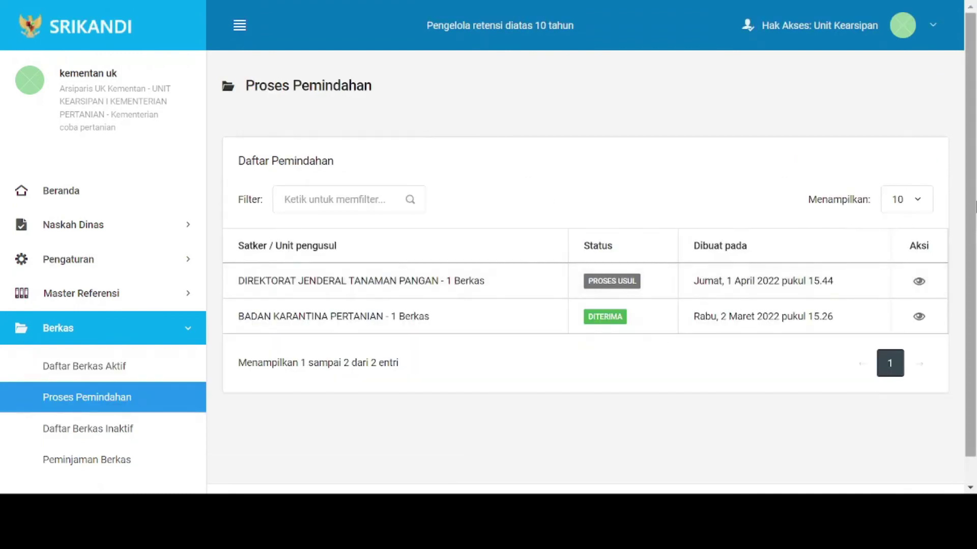
drag(974, 164, 976, 197)
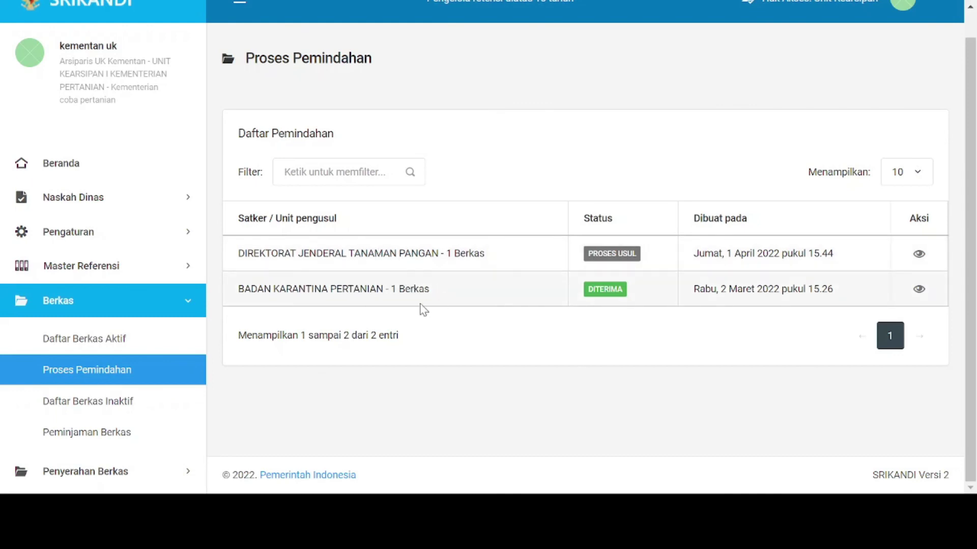
scroll(116, 435, up, 1)
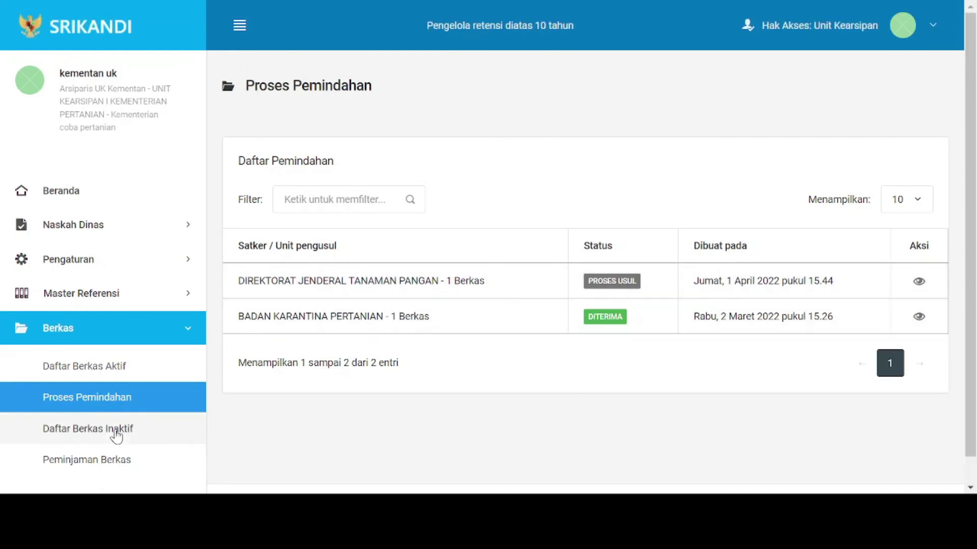
Step: Open Daftar Berkas Inaktif, mark the TU.100 file to show the Musnah and Permanen options, and clear the selection
click(116, 435)
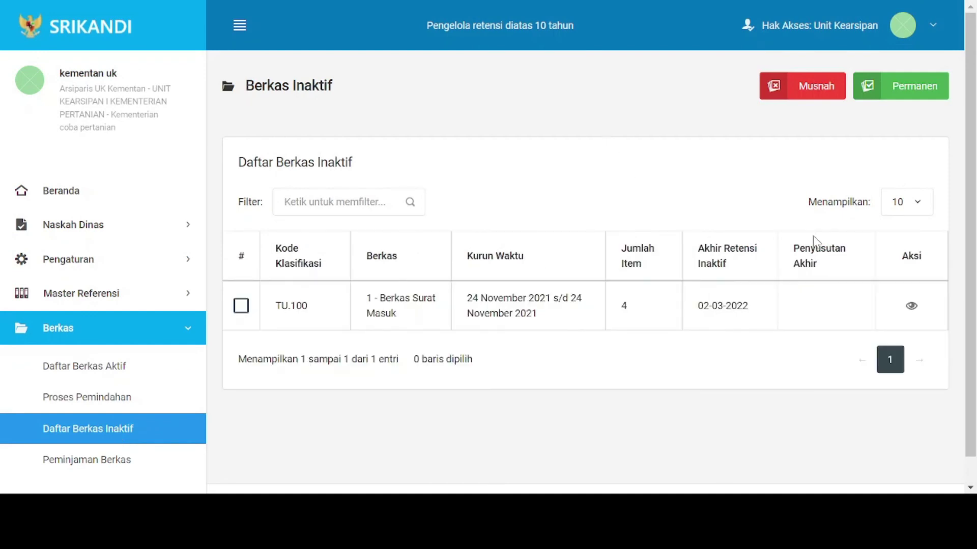
scroll(962, 206, down, 1)
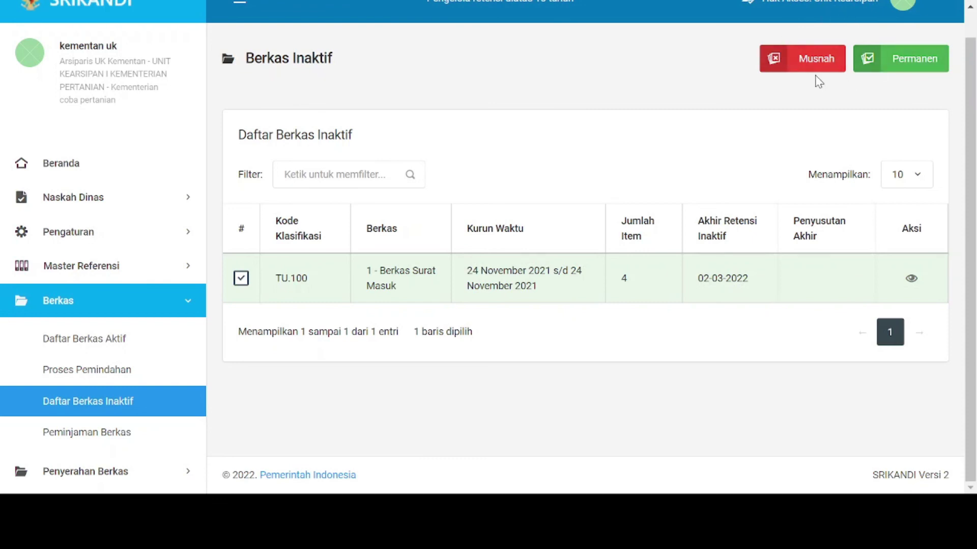
click(243, 280)
Step: View the Proses Musnah and Permanen archive lists under Penyerahan Berkas
click(112, 472)
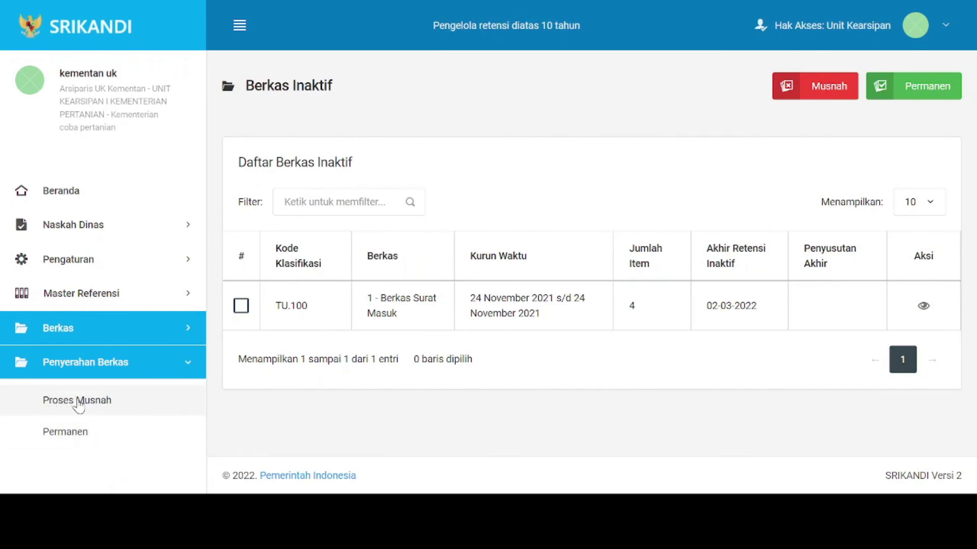
click(95, 404)
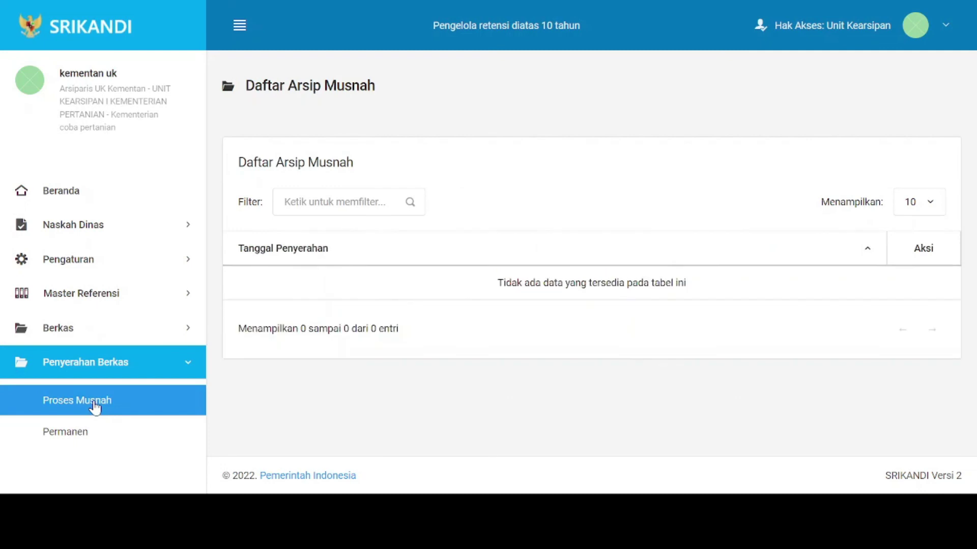
click(81, 436)
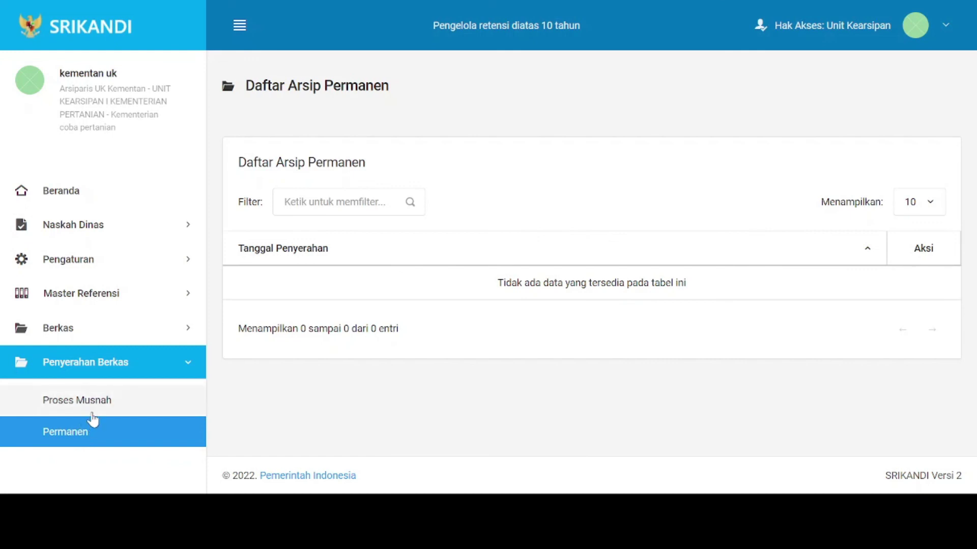
Step: Open Peminjaman Berkas under Berkas and review the archive loan history list
click(104, 330)
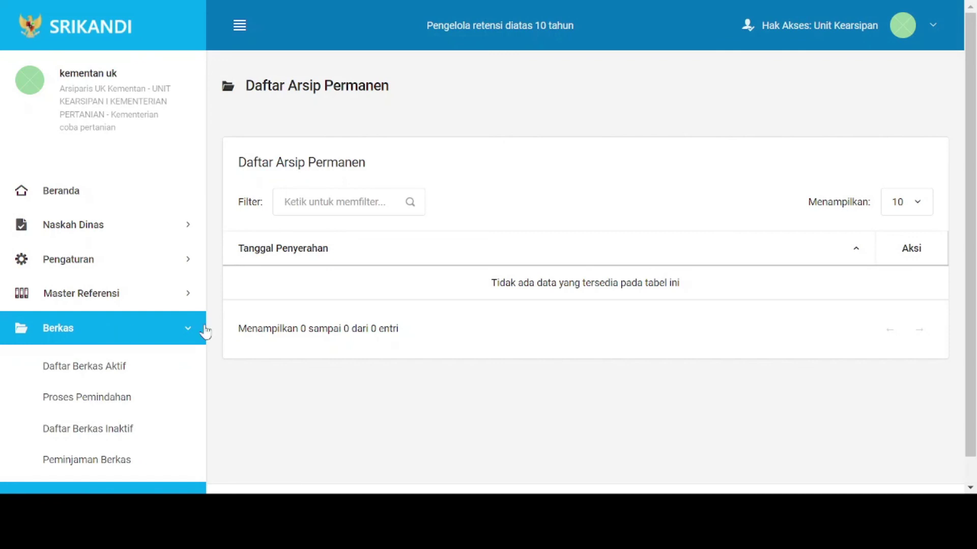
scroll(969, 245, down, 1)
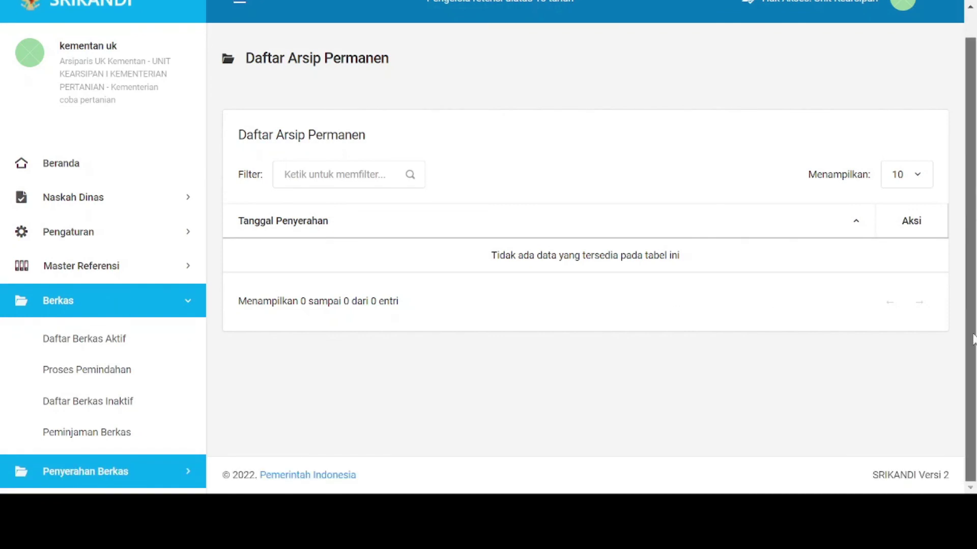
click(85, 434)
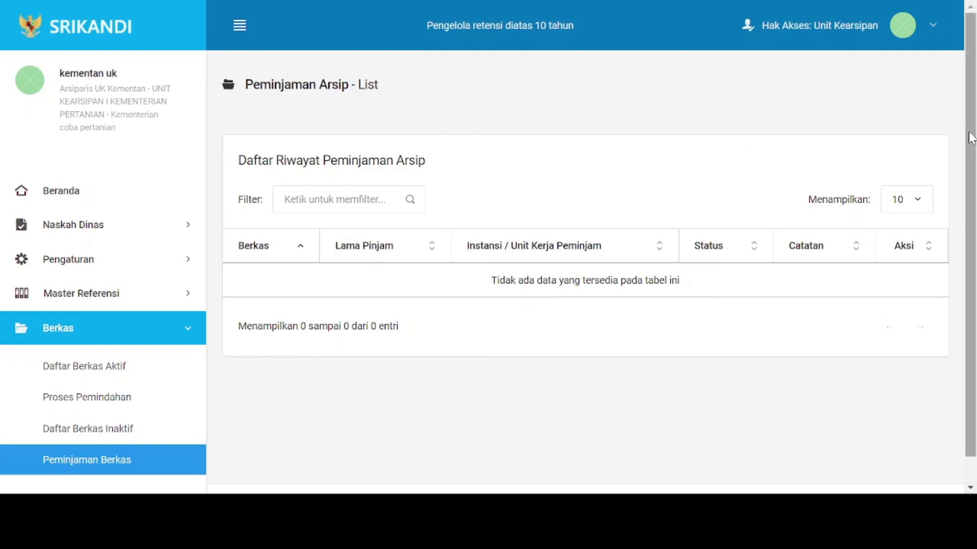
drag(970, 138, 970, 162)
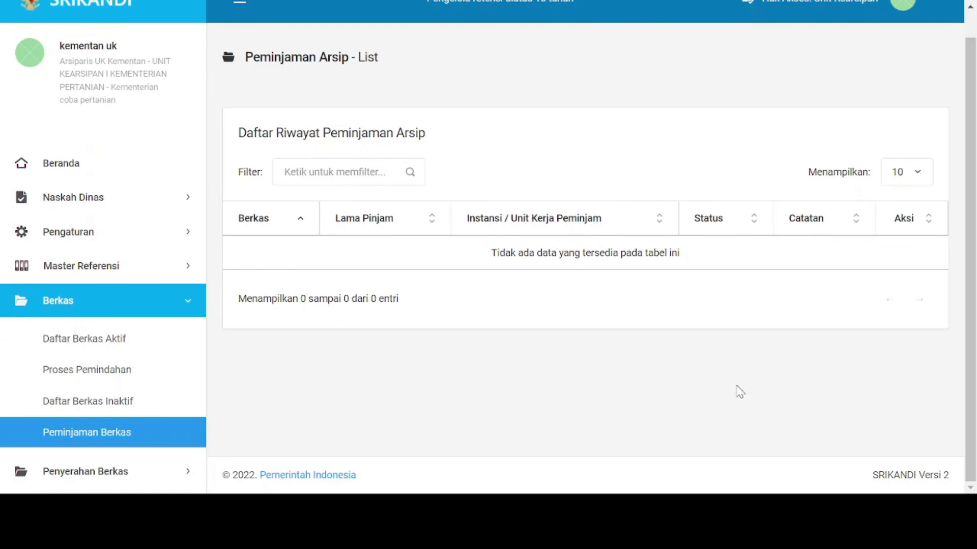